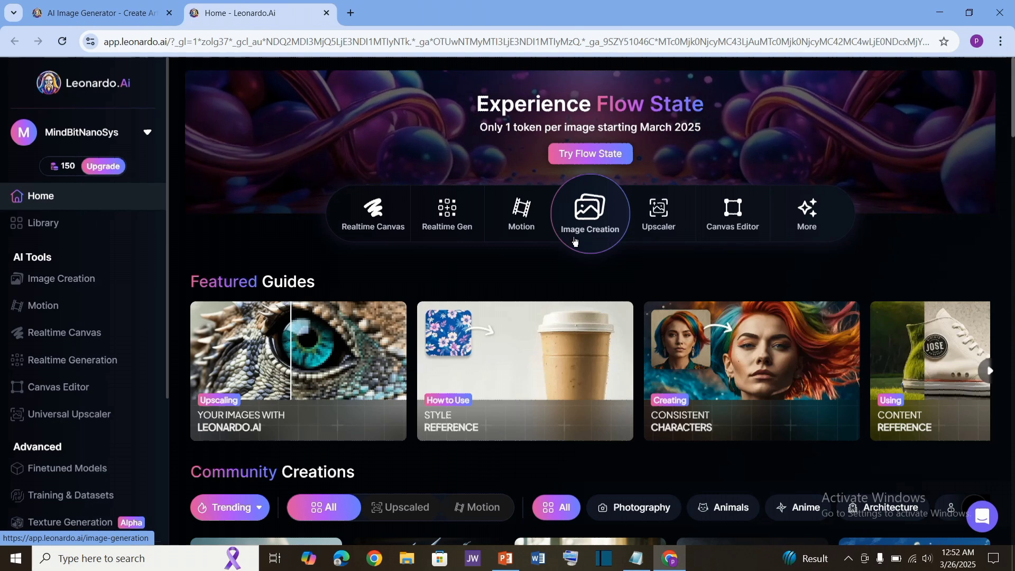
Step: Open Image Creation and review the saved avatar prompt and the Flux Dev model preset list
click(593, 206)
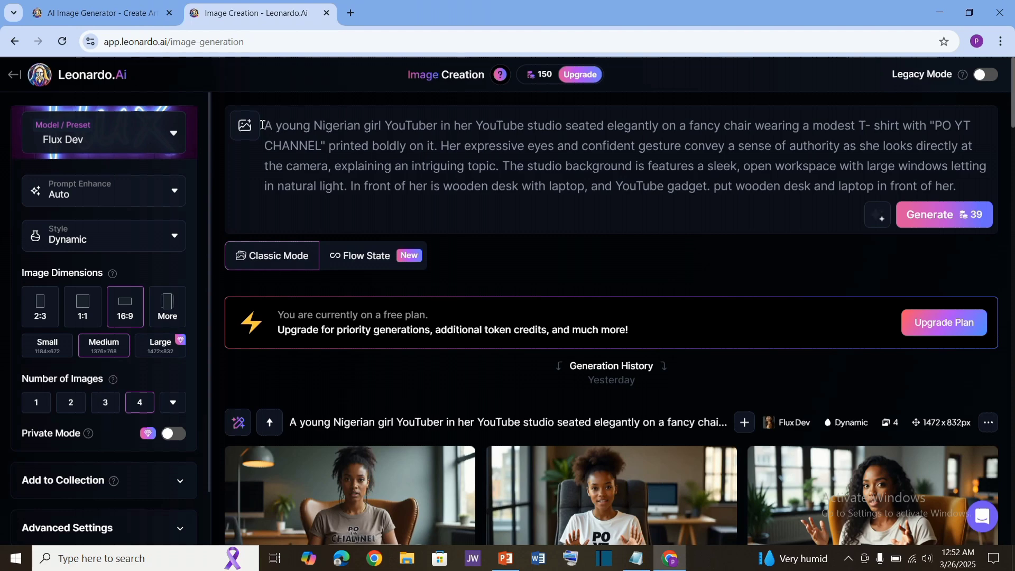
drag(262, 125, 854, 189)
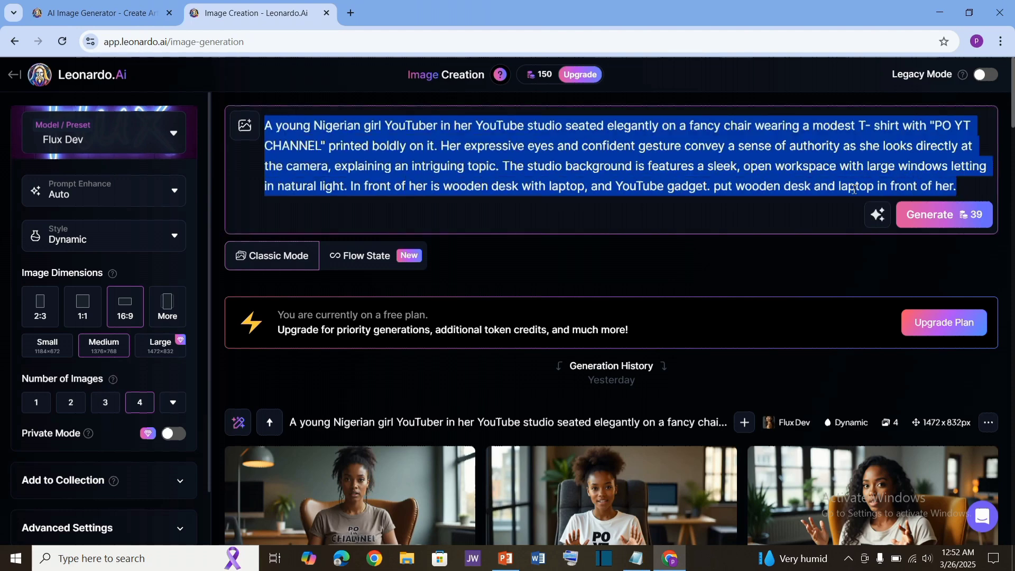
click(403, 164)
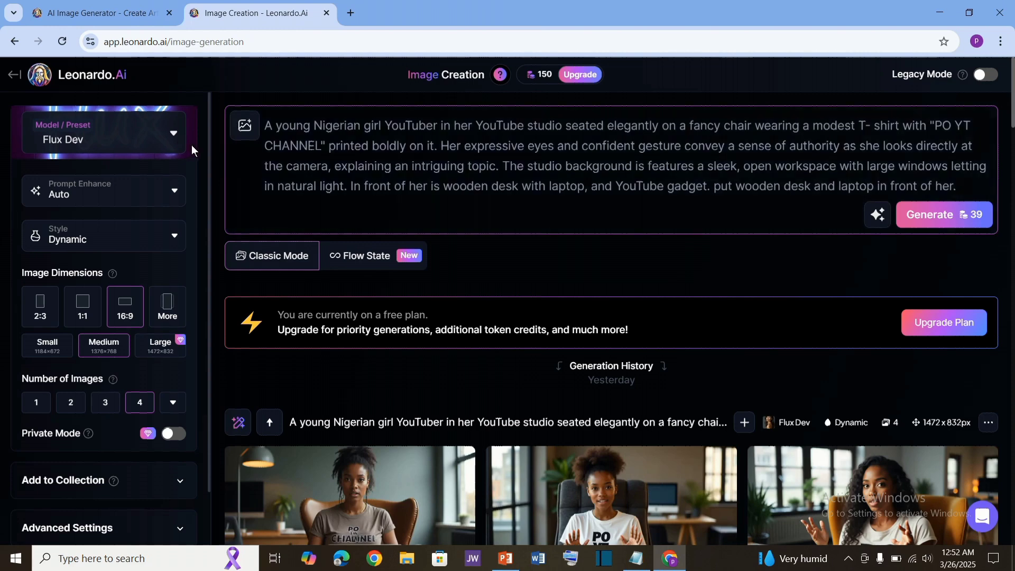
click(175, 135)
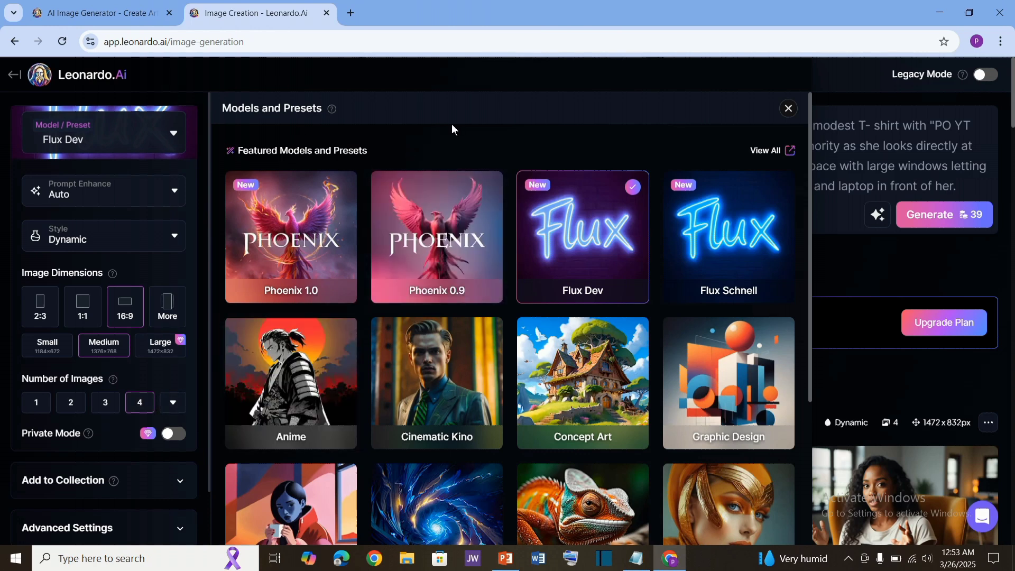
click(788, 108)
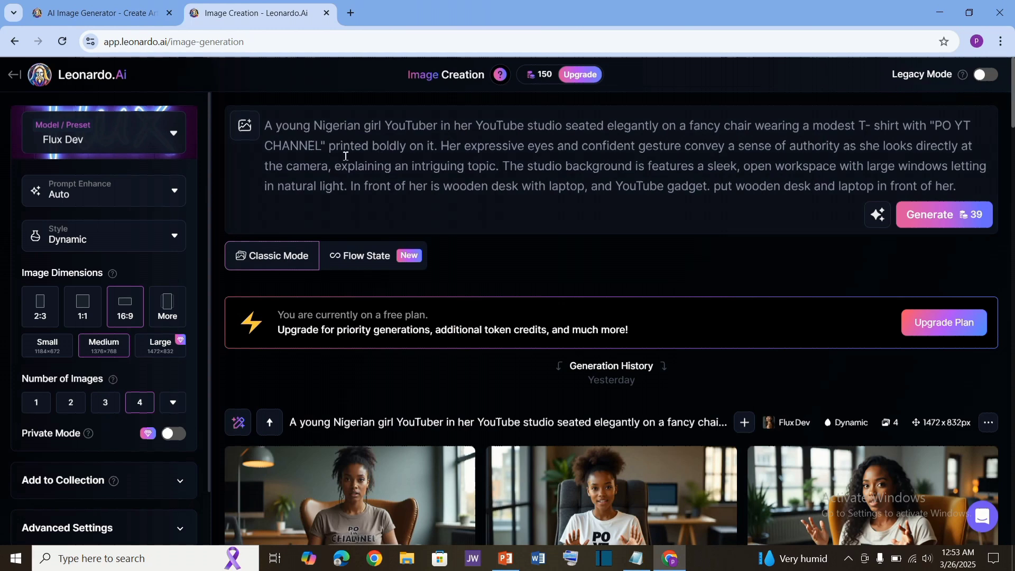
Step: Review the prompt text and scroll through the generated avatar images in the generation history
drag(264, 122, 983, 185)
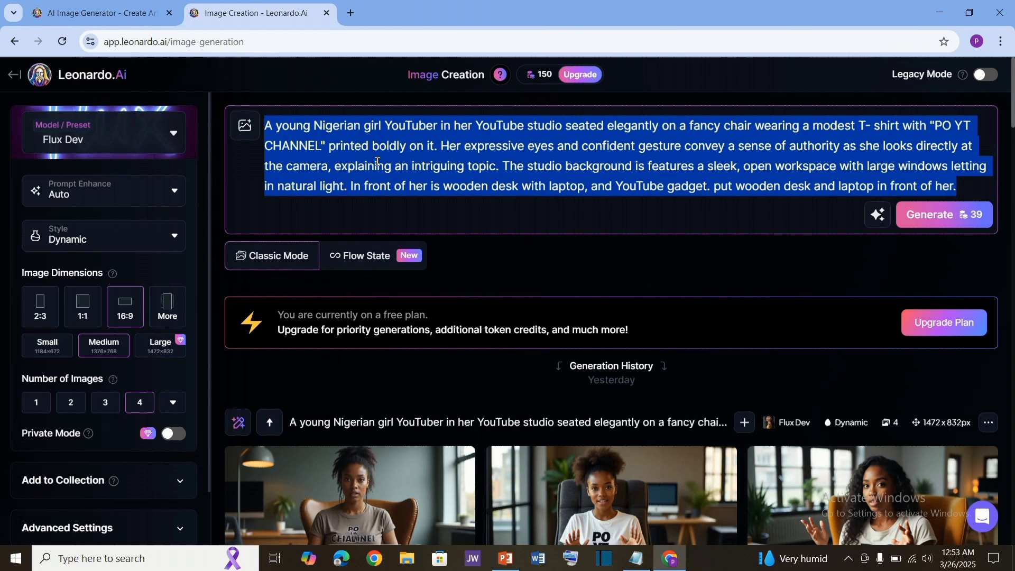
click(325, 143)
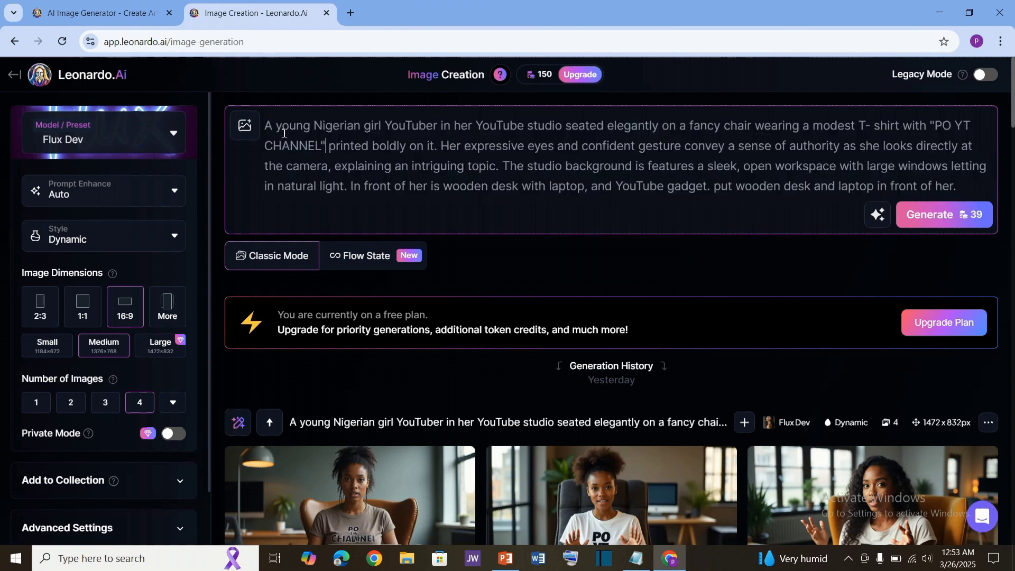
drag(260, 125, 993, 210)
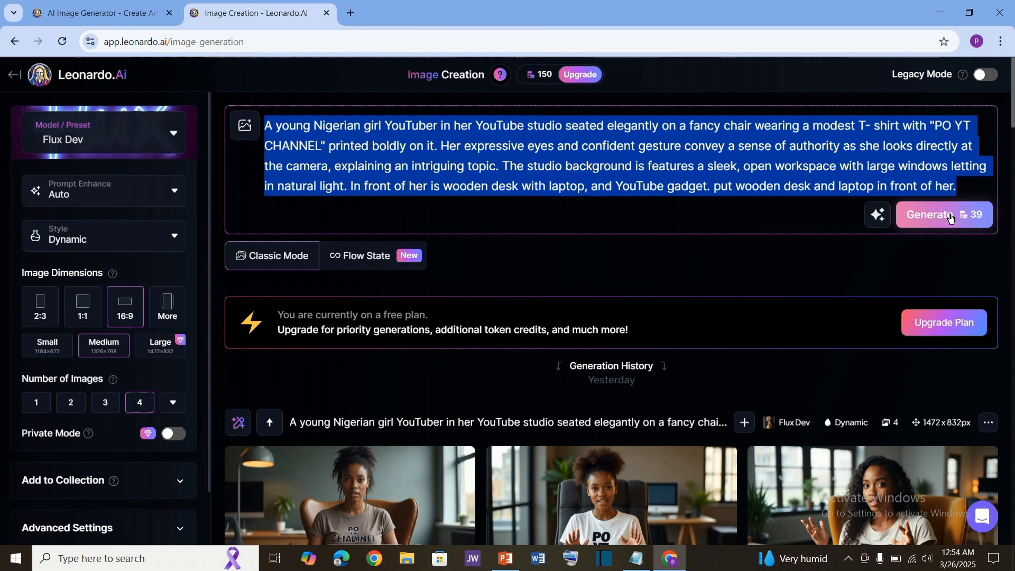
scroll(949, 218, down, 5)
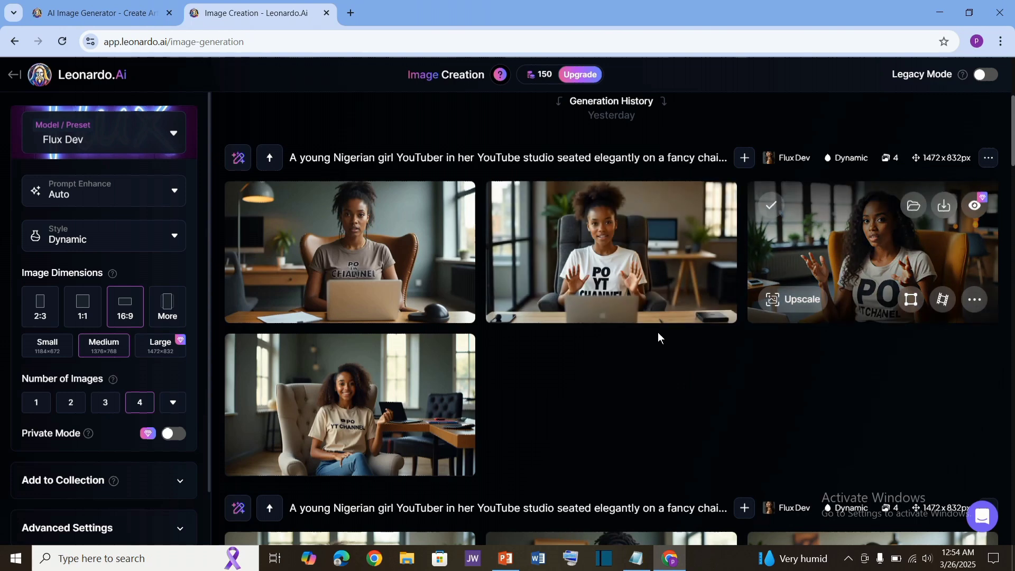
scroll(543, 364, down, 3)
scroll(559, 328, up, 4)
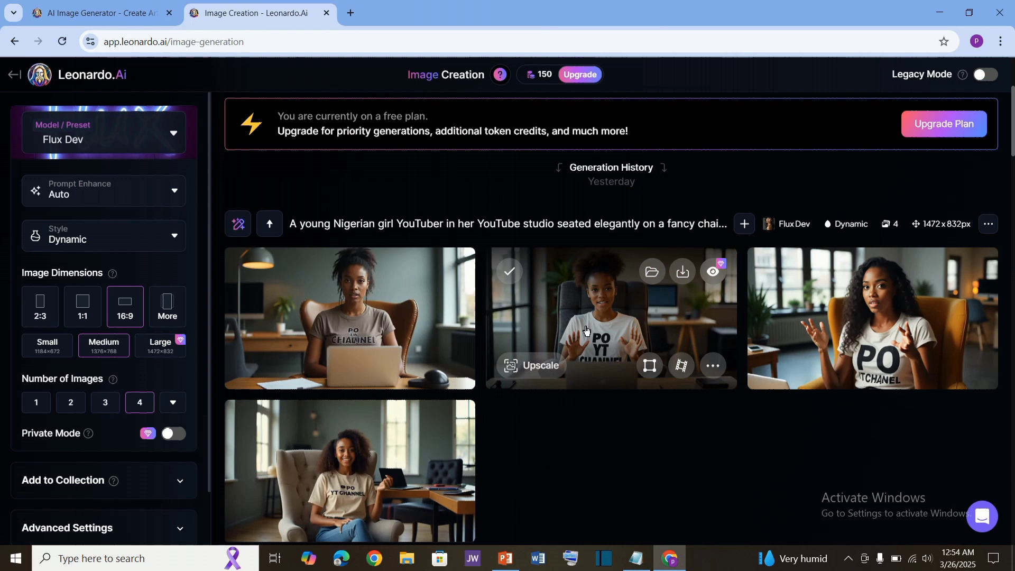
Step: Download the second generated avatar image and check the browser's downloads list
click(684, 272)
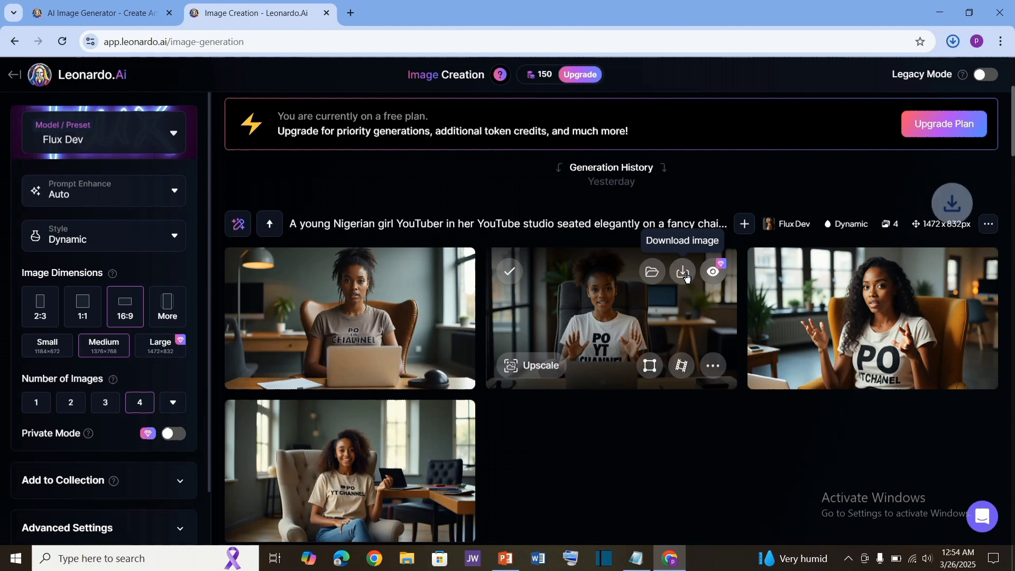
click(957, 42)
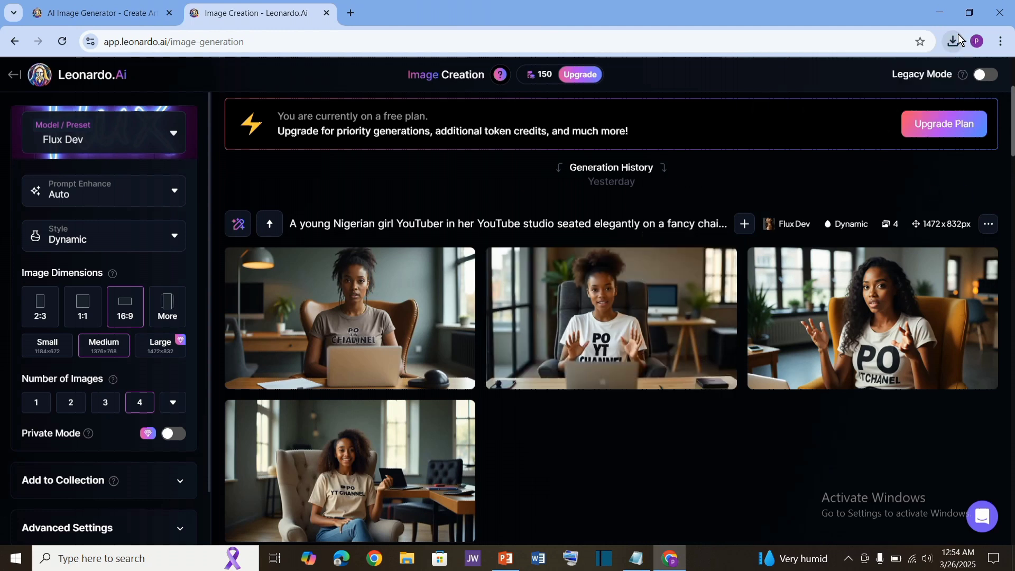
click(955, 46)
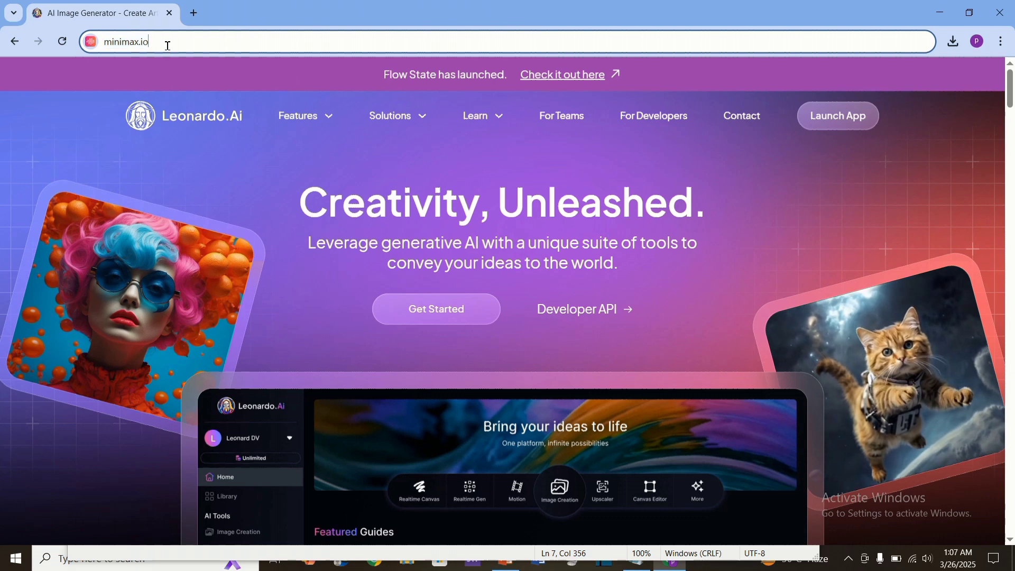
Step: Go to minimax.io in the browser
click(155, 44)
drag(154, 43, 92, 42)
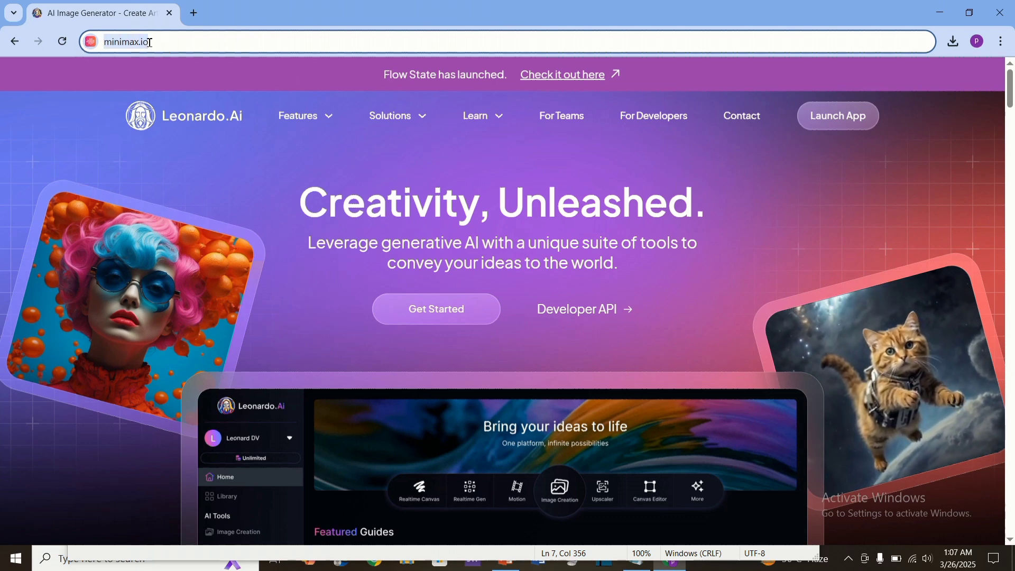
key(Return)
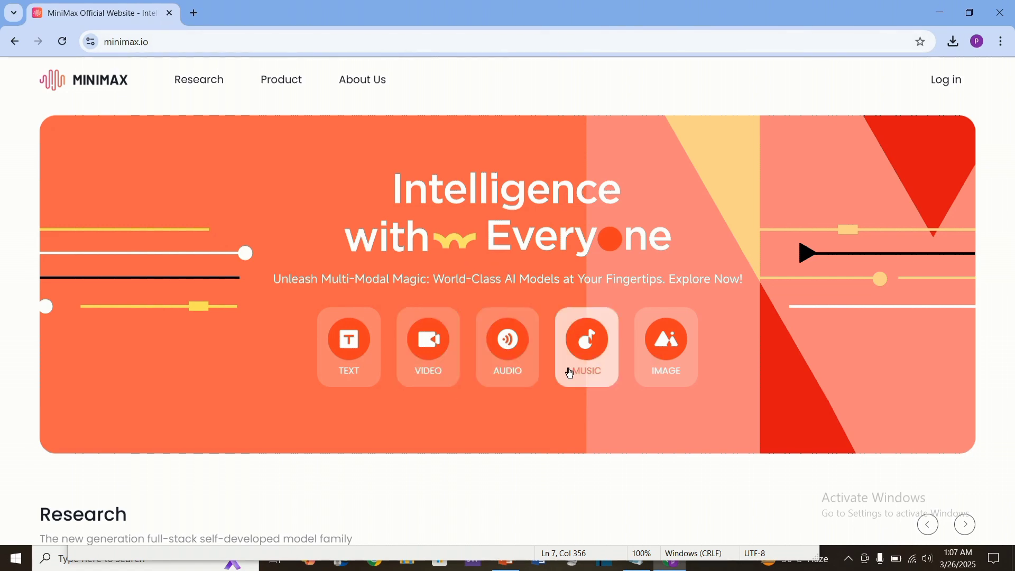
Step: Open MiniMax Audio's Text to Speech page
click(506, 348)
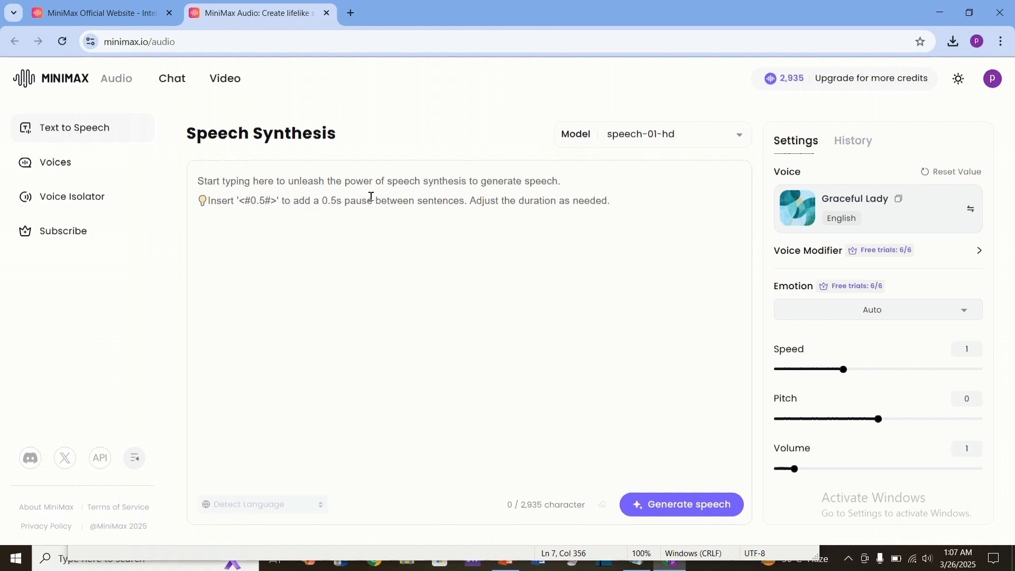
click(329, 213)
Step: Look at the Voices library and the Voice Cloning page, then return to Text to Speech
click(59, 163)
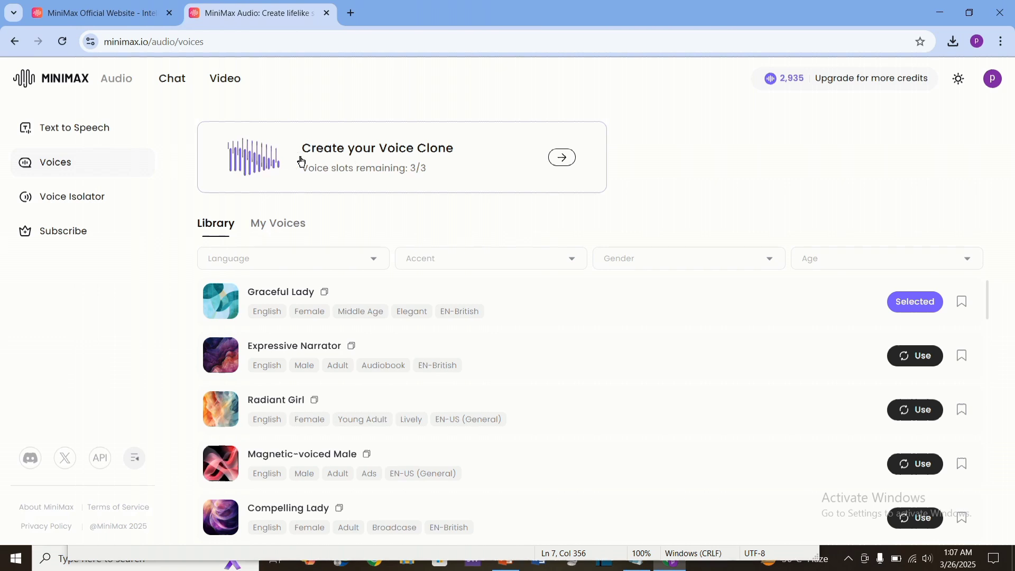
click(446, 155)
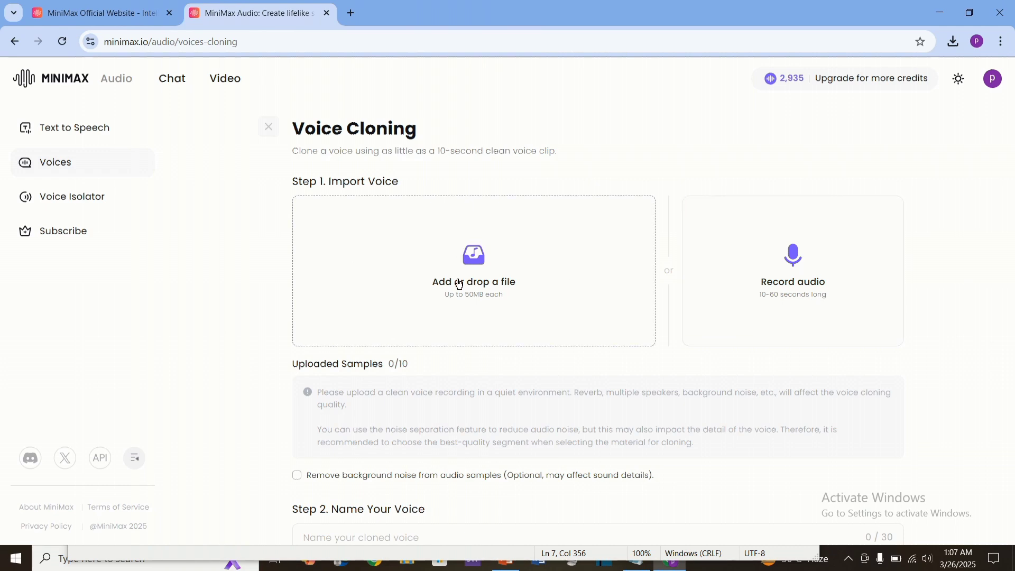
click(269, 128)
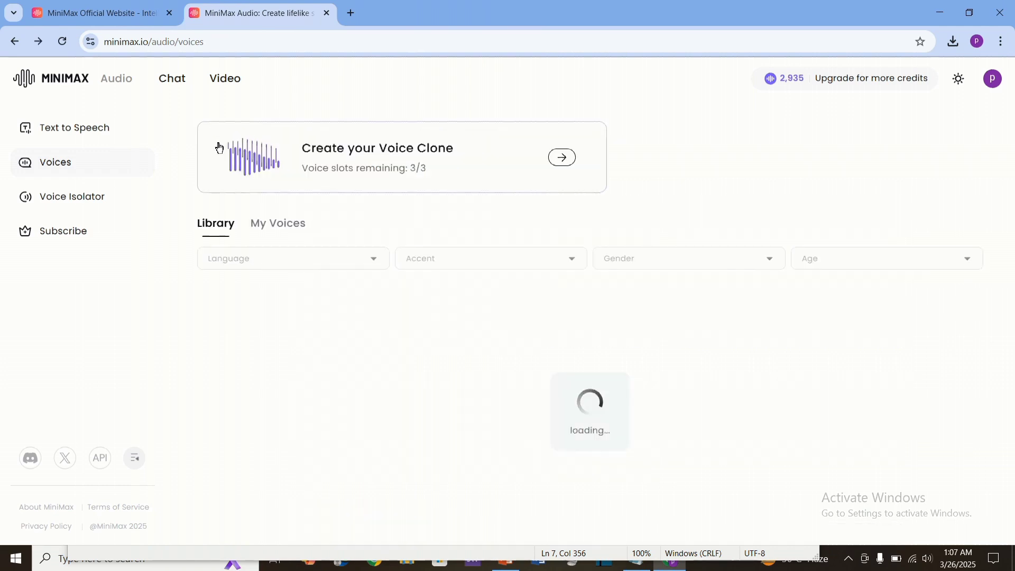
click(79, 131)
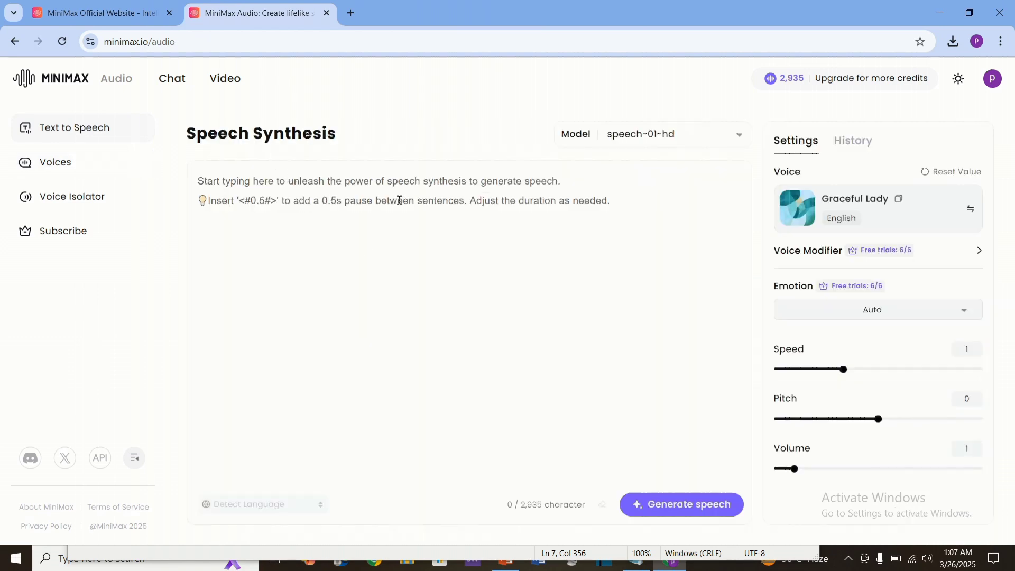
Step: Paste the YouTube intro script into the speech synthesis text box
click(467, 192)
text(Hi creators, how are you doing... Welcome to my YouTube channel... In this video I will show you how to create a talking ai avatar with hands movements as you can see me doing... This makes your YouTube videos feel natural and engaging. I will show you step by step. Thus it will help you to create content without always showing your face... Let's begin!)
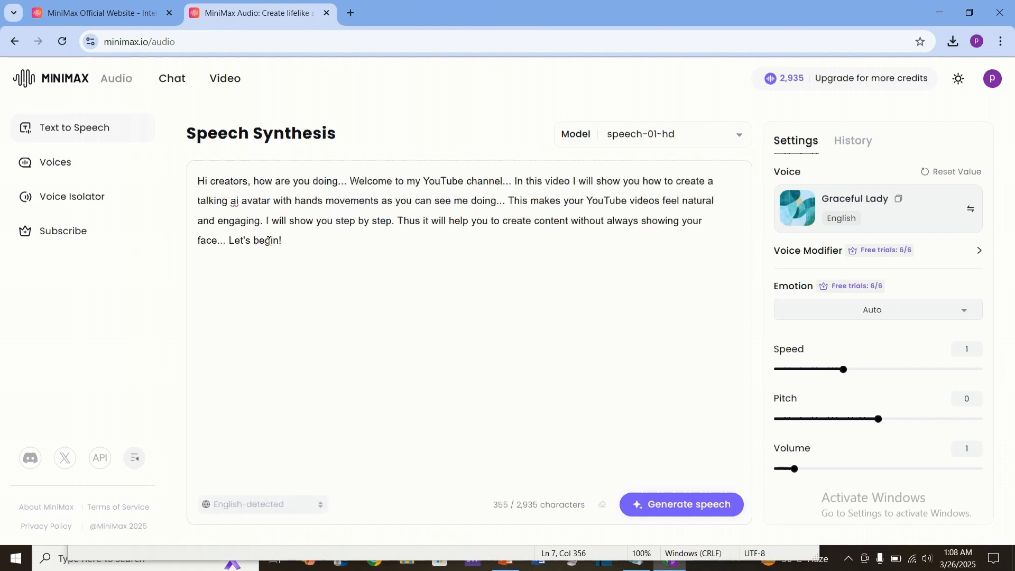
drag(302, 256, 176, 166)
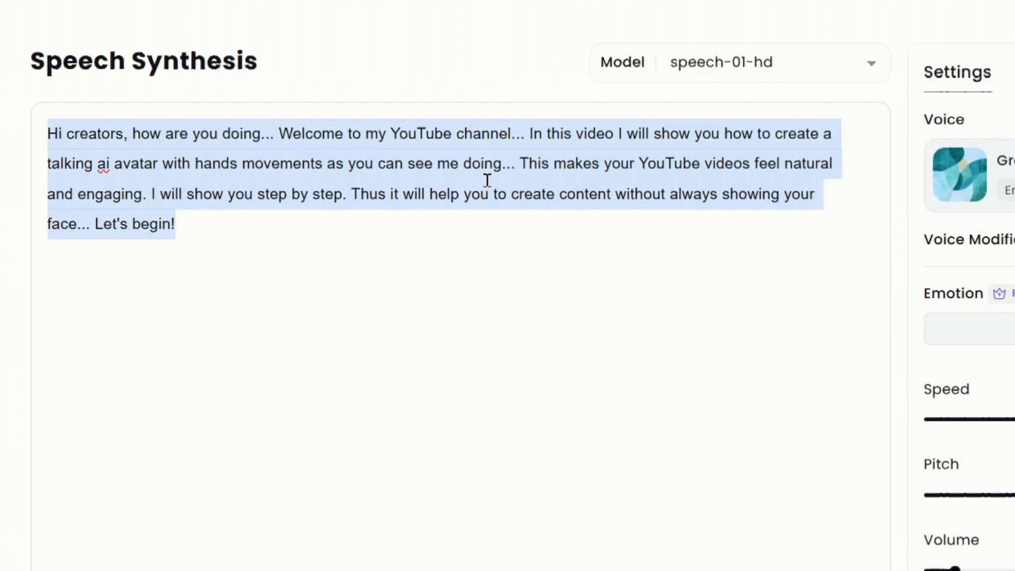
click(515, 206)
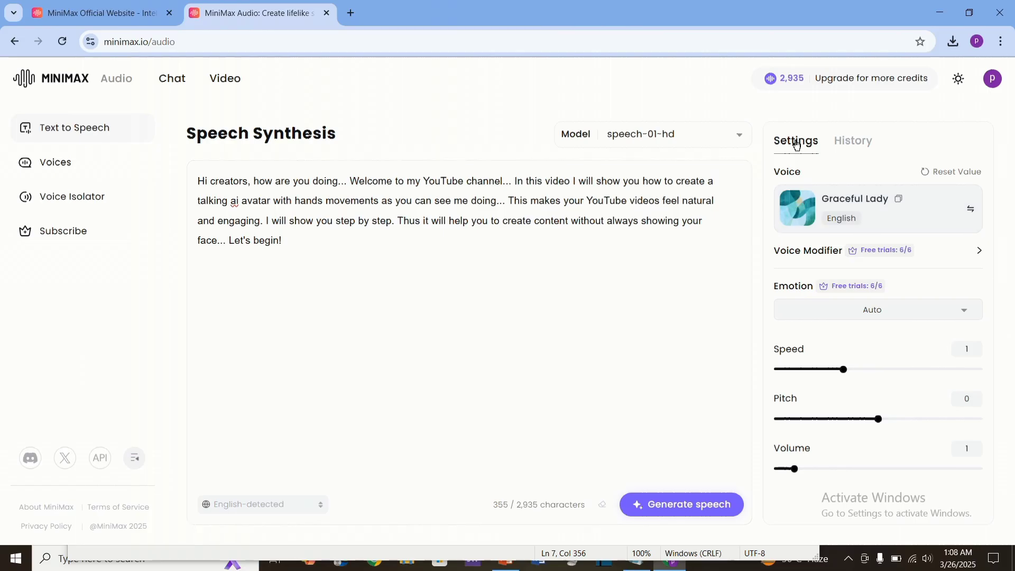
Step: Open the voice selection and browse the language filter options
click(975, 212)
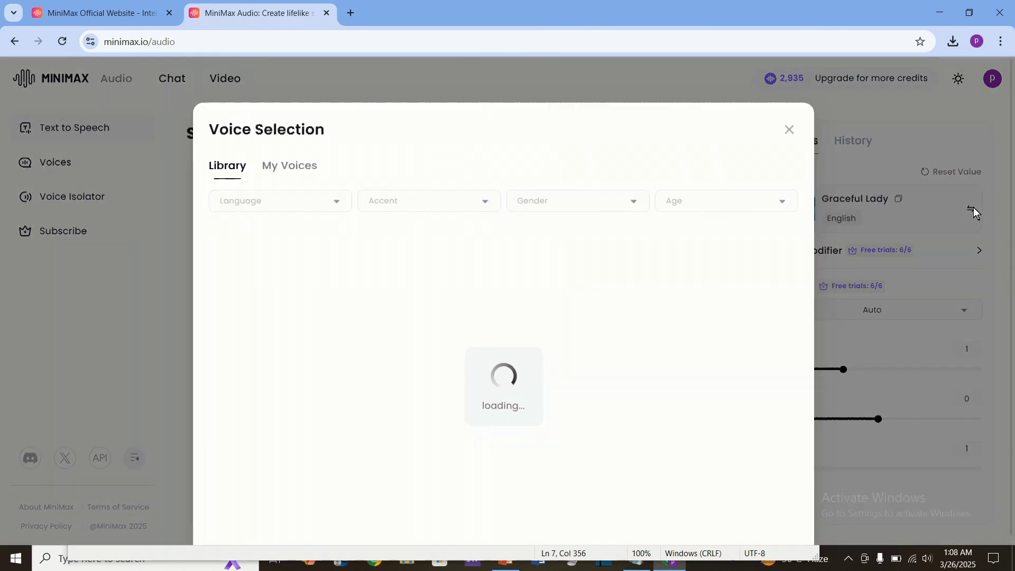
click(273, 210)
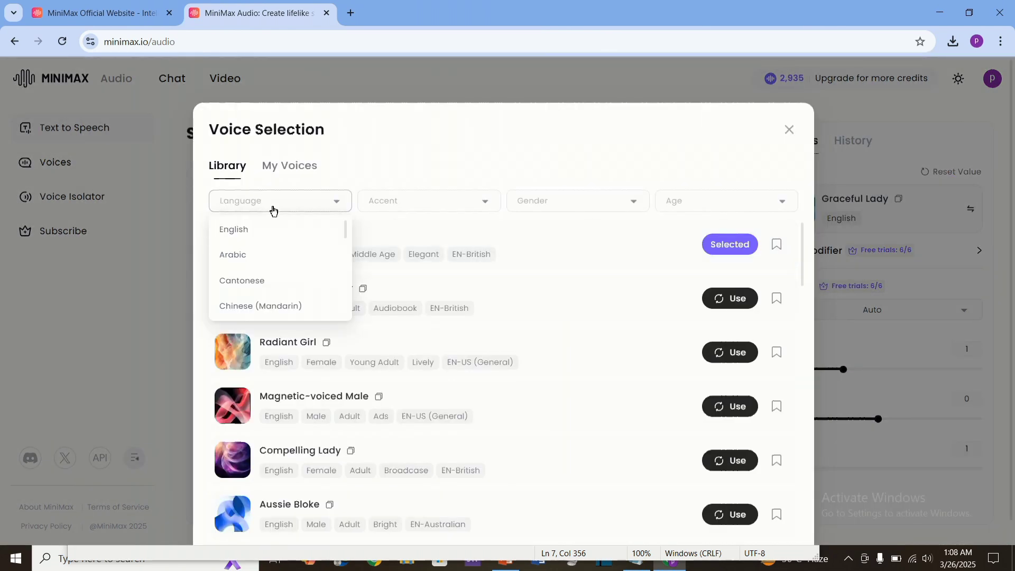
scroll(267, 259, down, 2)
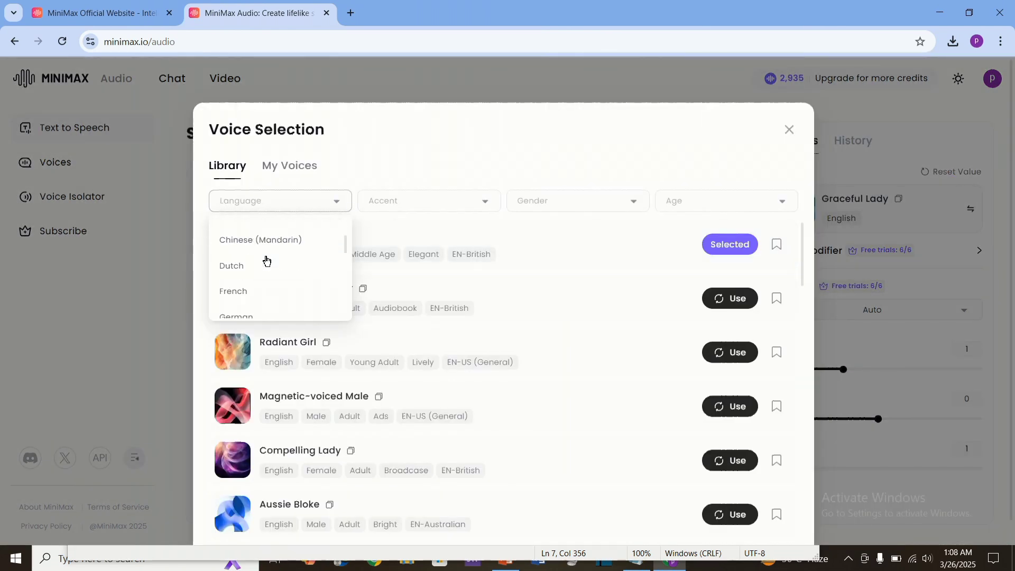
scroll(266, 260, down, 2)
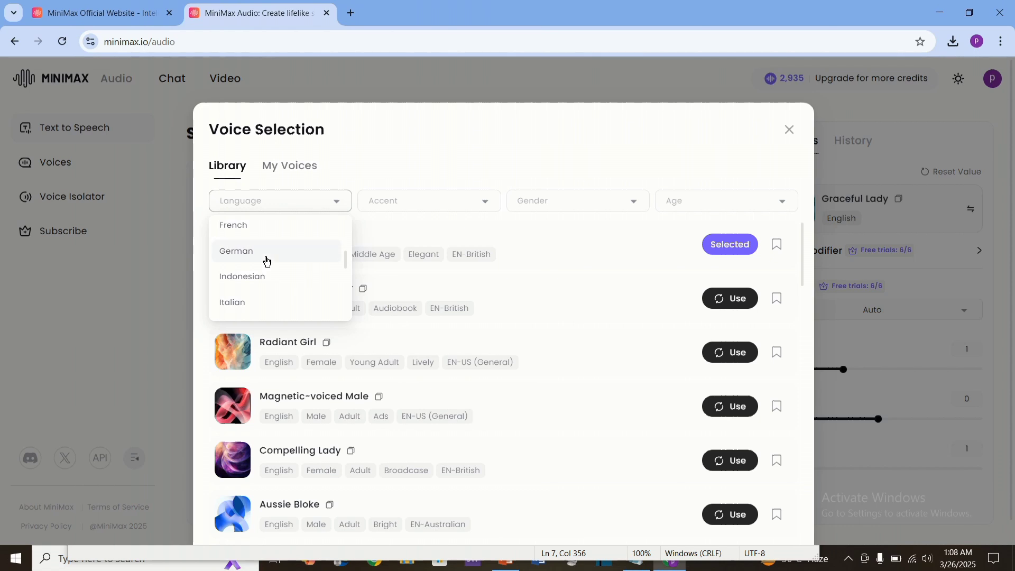
click(299, 203)
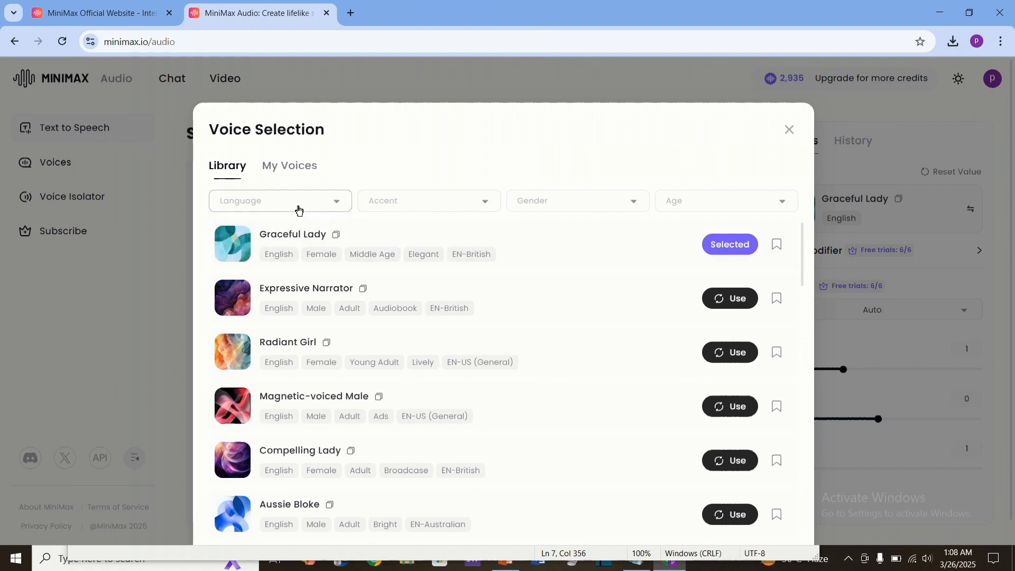
Step: Browse the accent, gender and age filter options, then close the voice selection
click(394, 203)
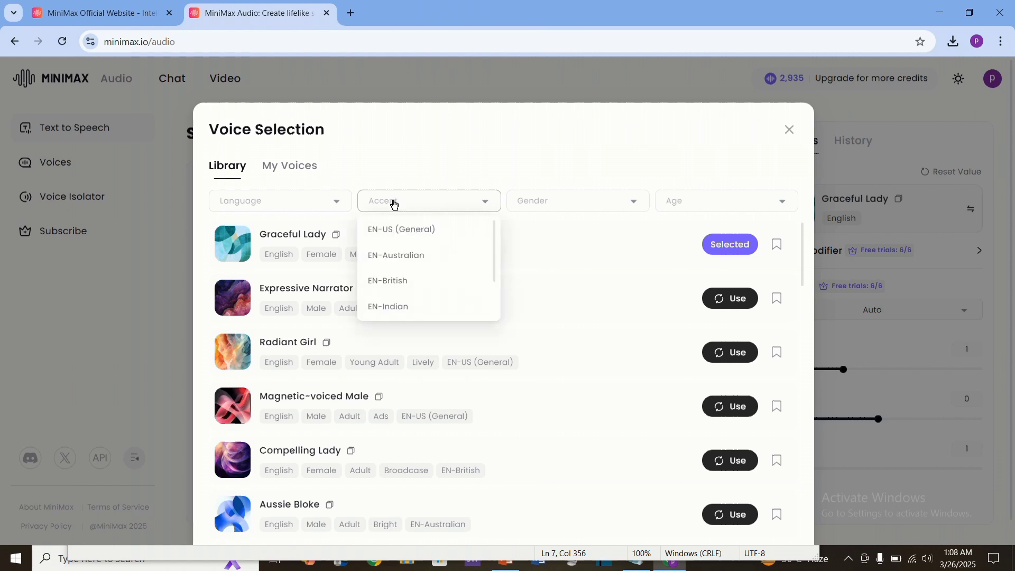
click(573, 203)
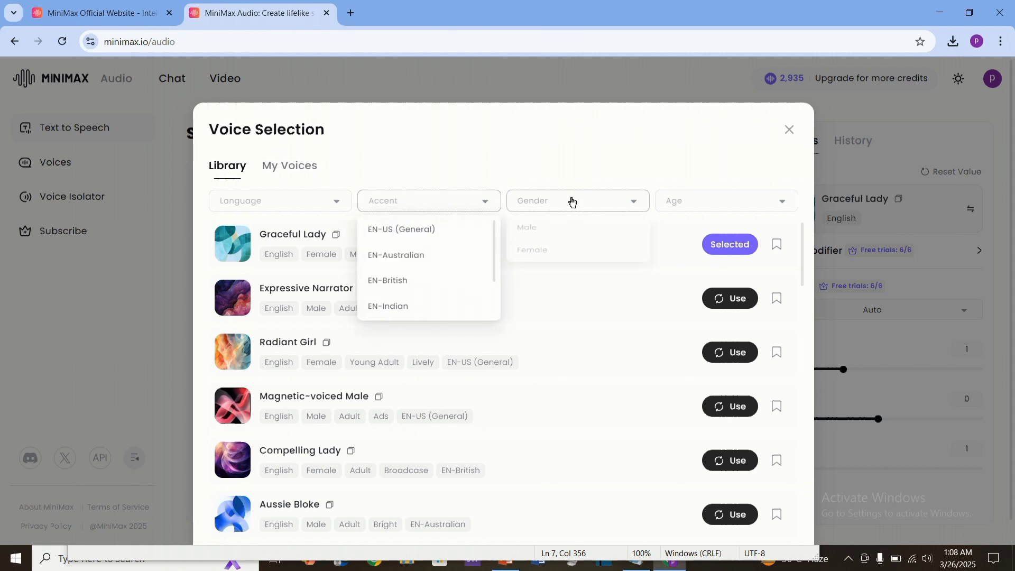
click(681, 211)
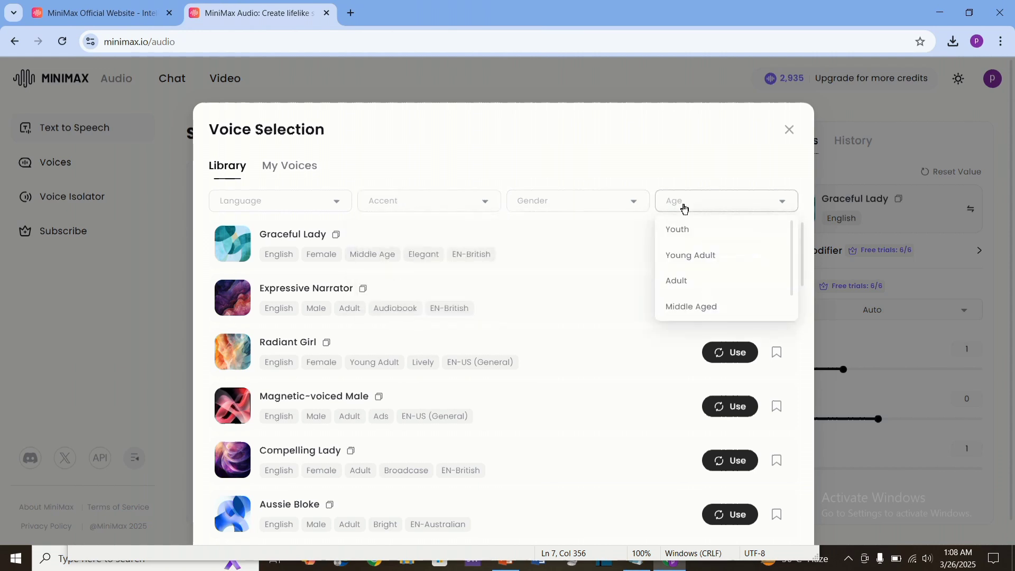
click(533, 200)
click(412, 209)
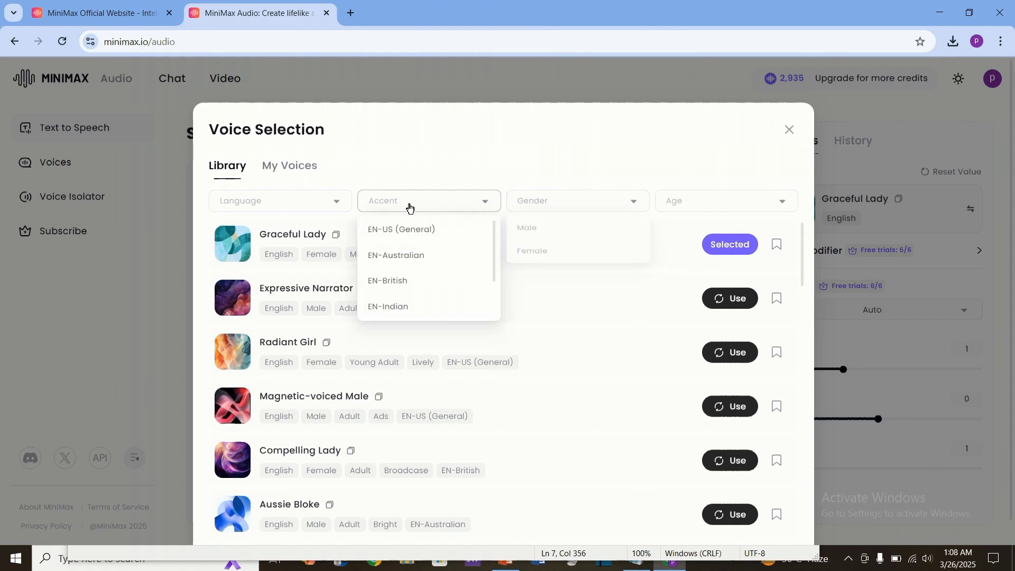
mouse_move(240, 255)
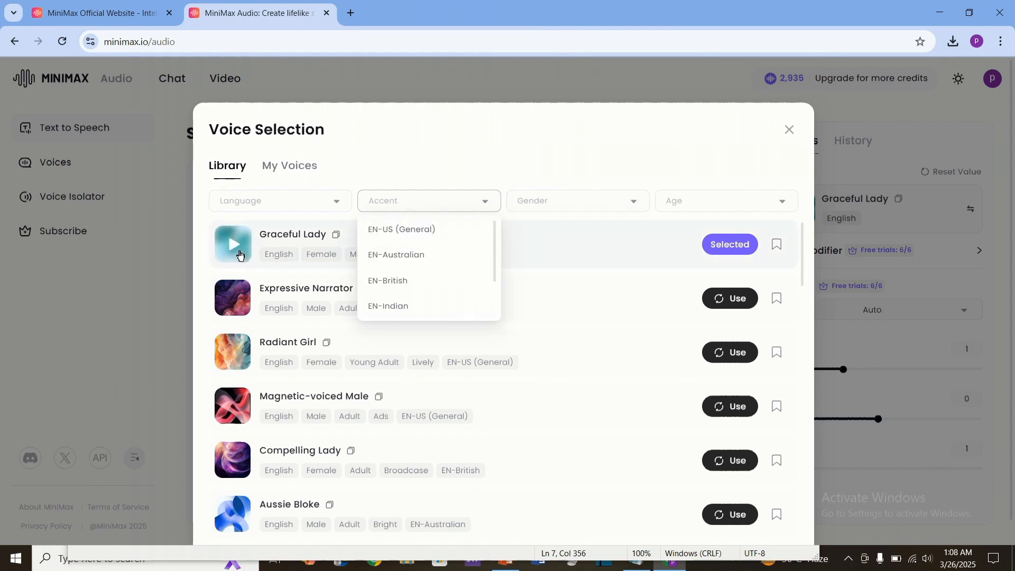
click(421, 163)
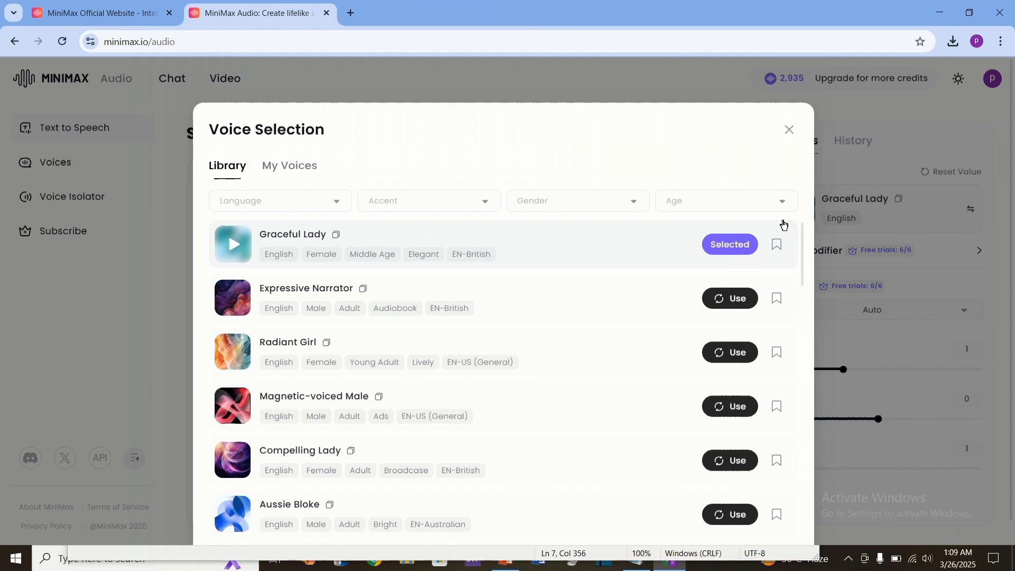
click(789, 131)
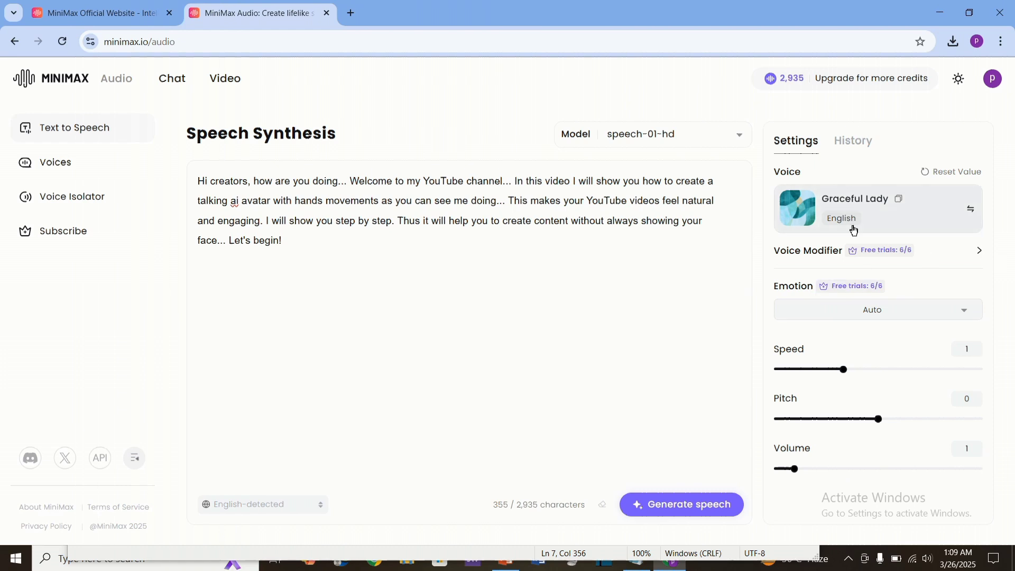
Step: Generate the speech with the Graceful Lady voice, preview it, and download the MP3 file
click(697, 514)
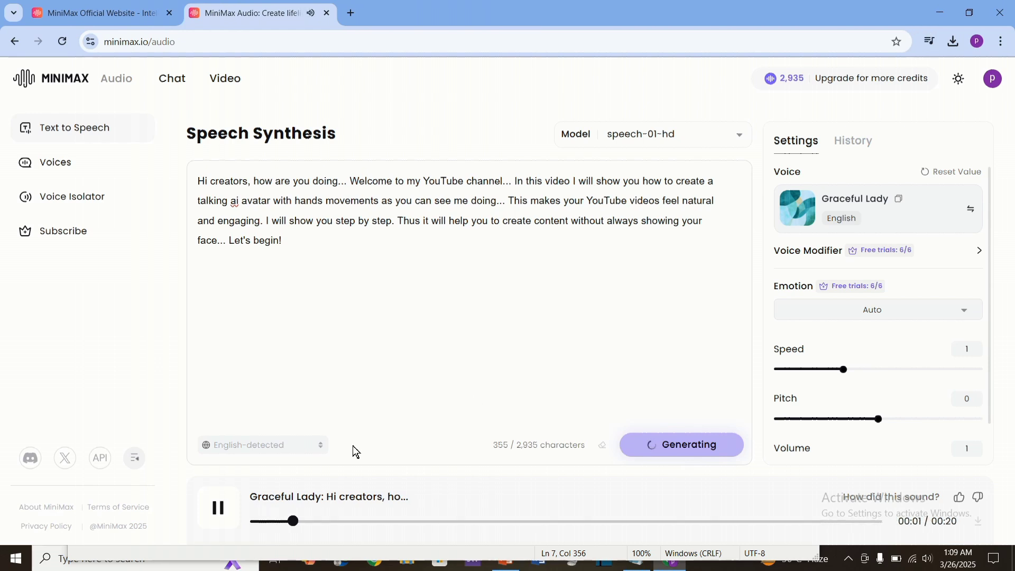
click(219, 511)
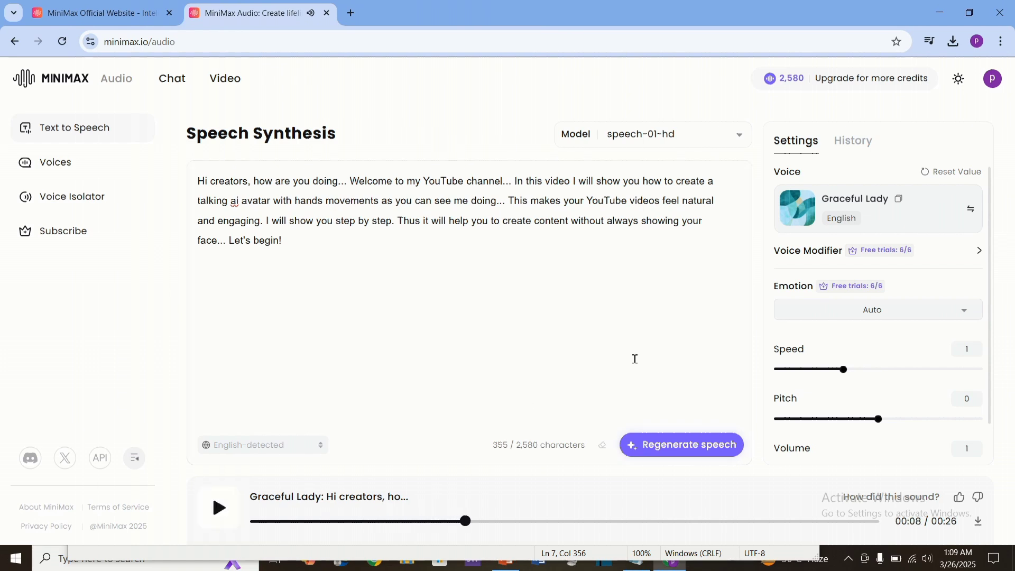
click(978, 523)
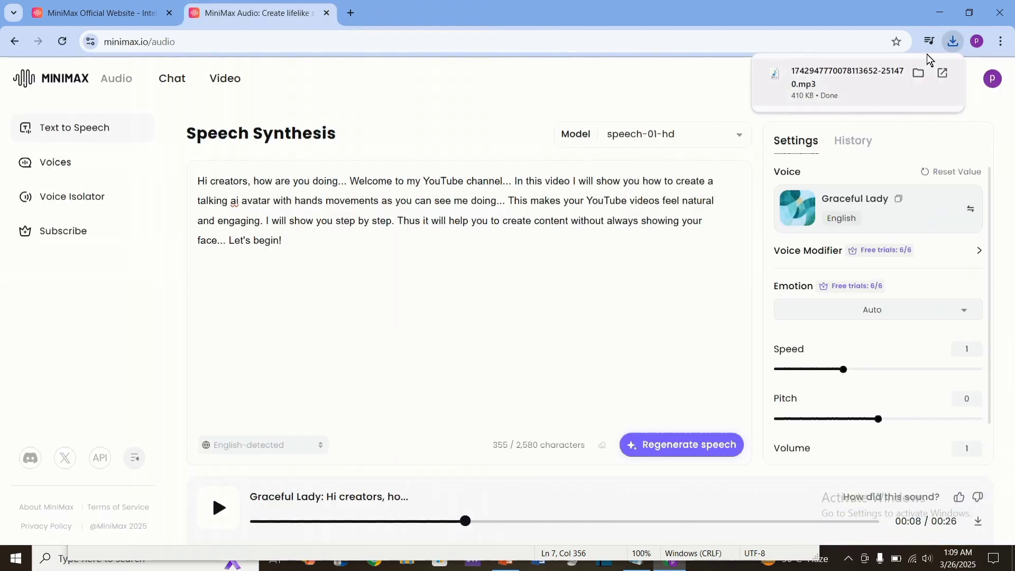
click(956, 38)
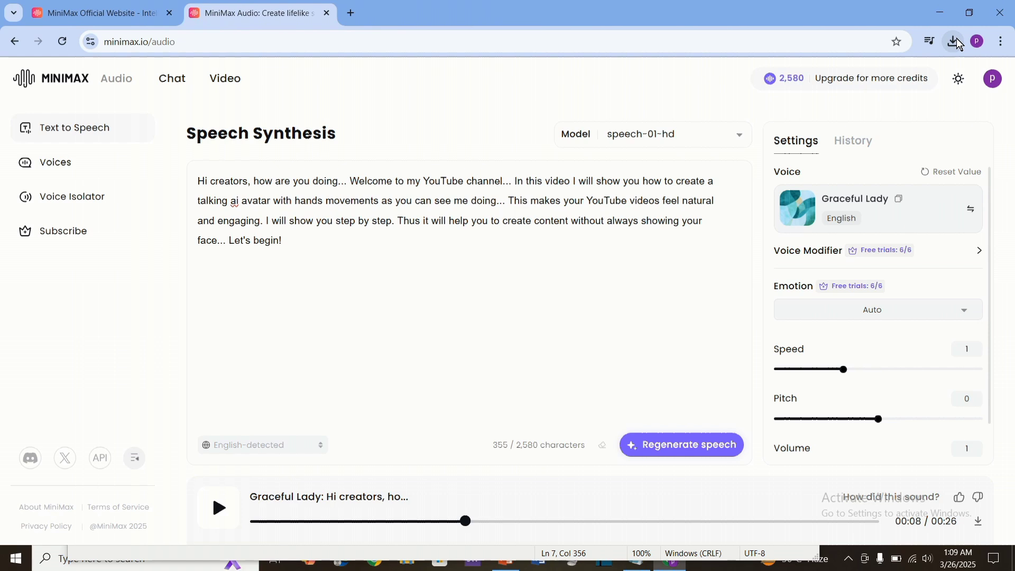
click(957, 40)
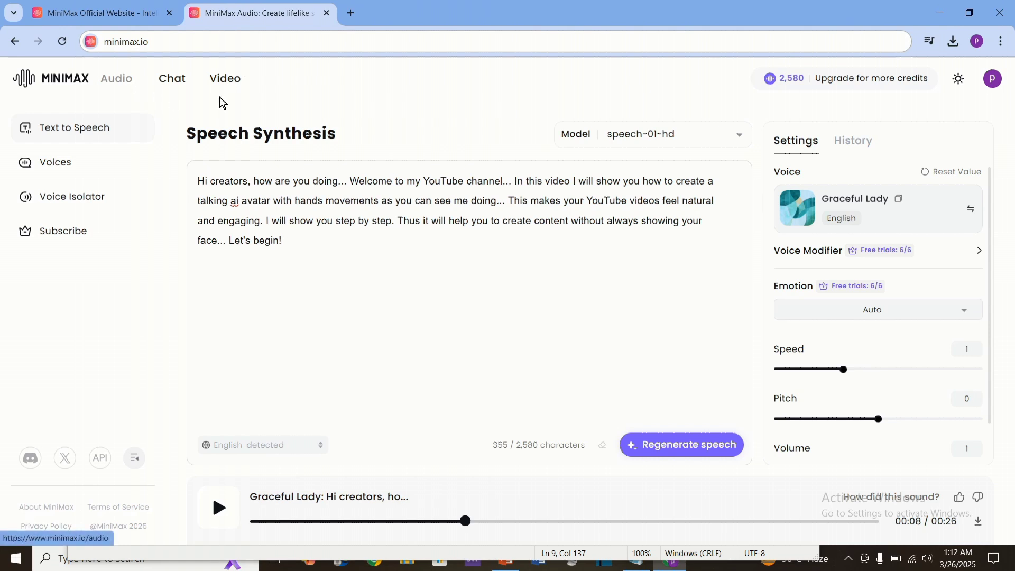
Step: Open Hailuo AI's Create Video and upload the Flux_Dev young Nigerian girl YouTuber image for Image to Video
click(227, 80)
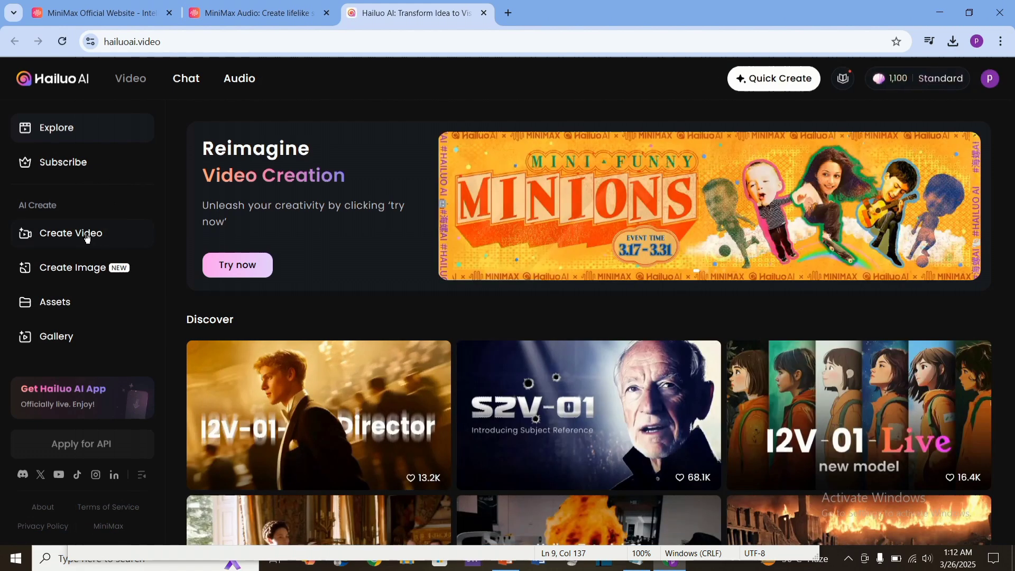
click(87, 235)
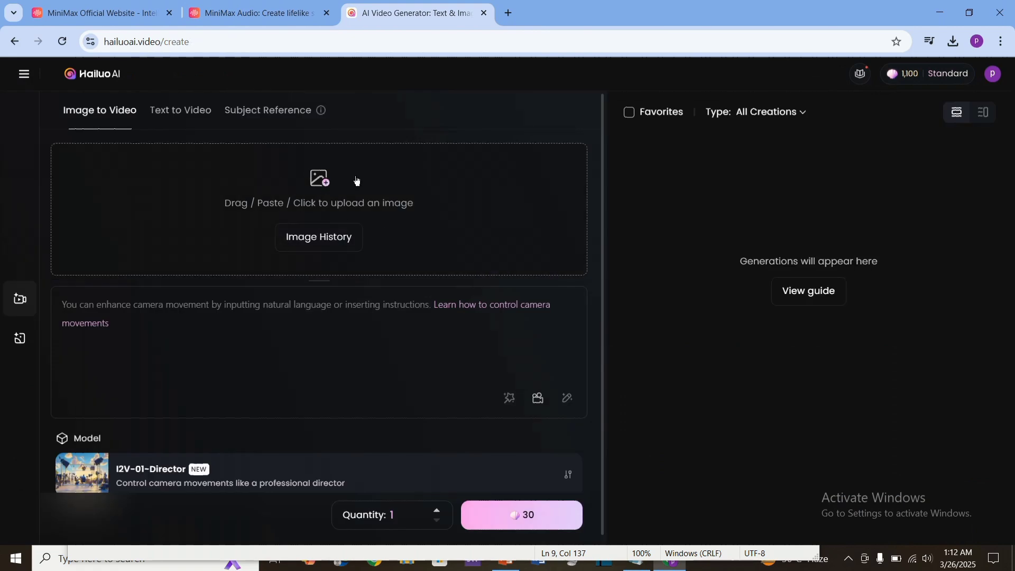
click(323, 183)
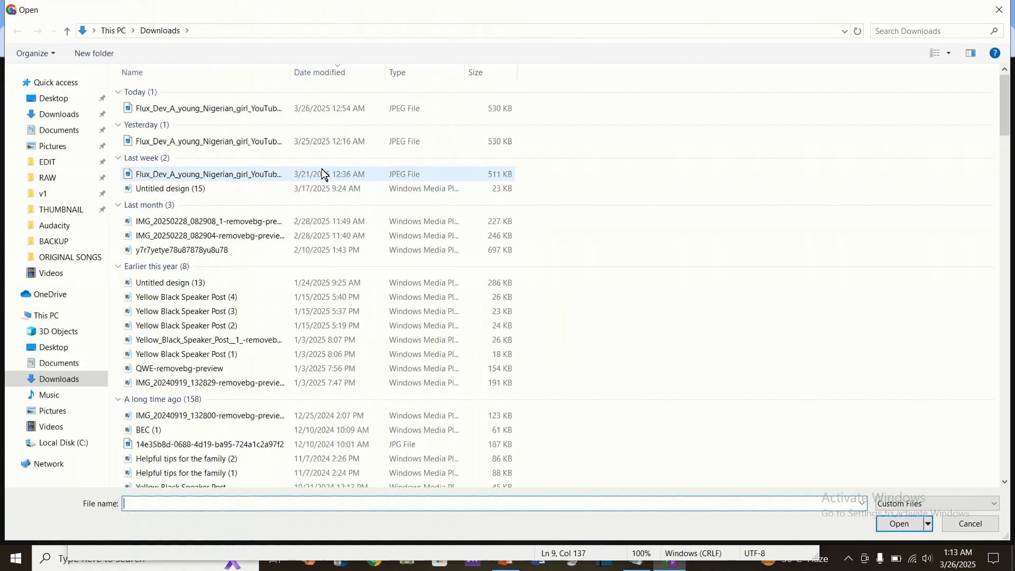
click(287, 108)
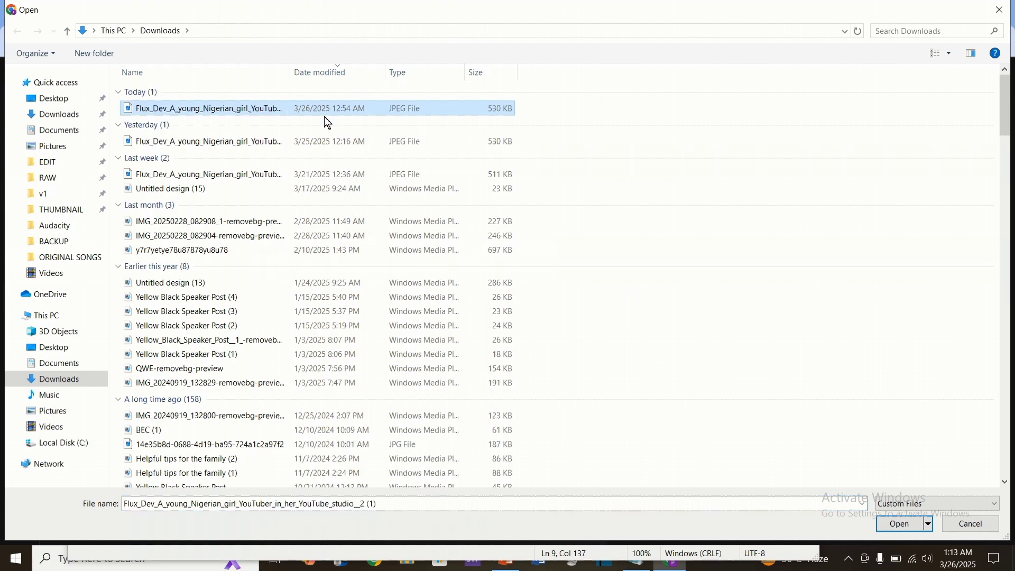
click(900, 525)
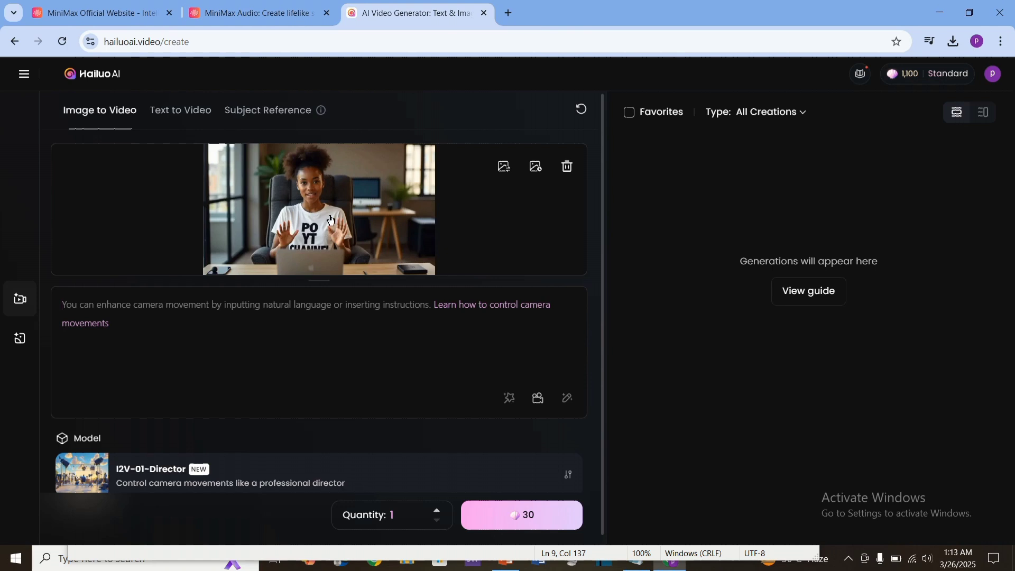
Step: Paste the prompt 'The camera should be stable not zooming, while she speaks, smile and move her hands…' and generate the video
click(251, 295)
text(The camera should be stable not zooming, while she speaks, smile and move her hands. The hand movements should be moderate and natural.)
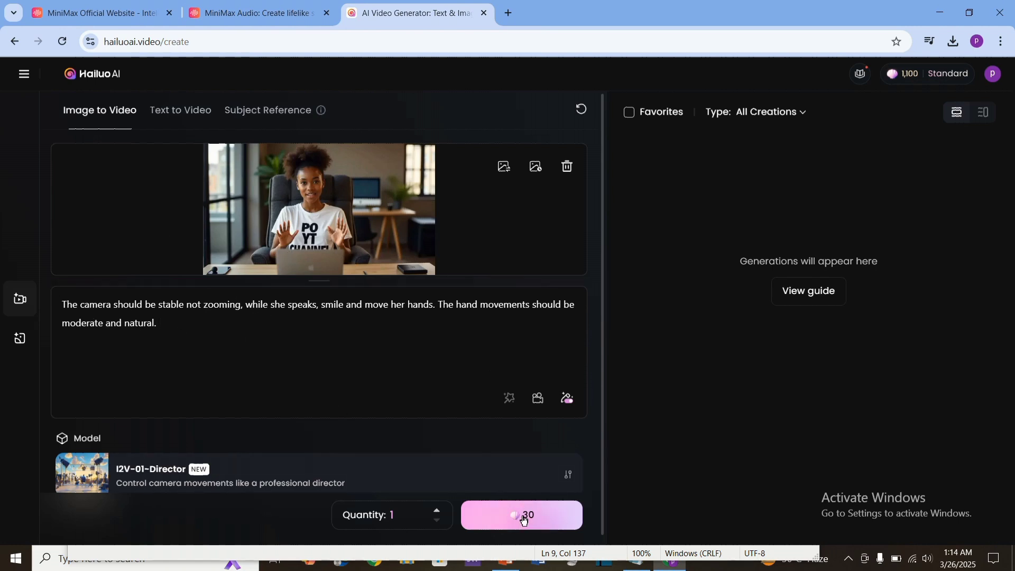
click(506, 510)
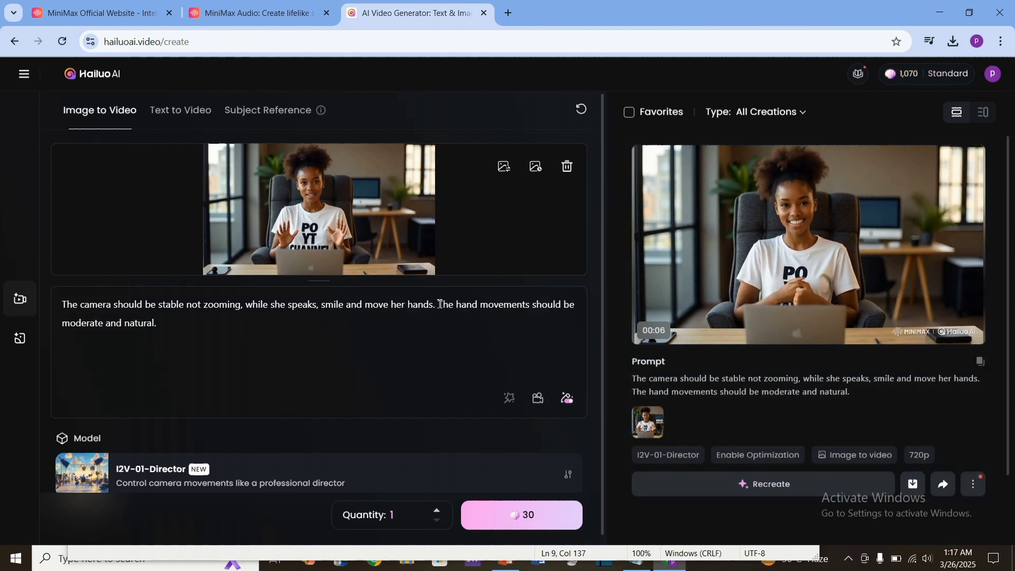
drag(440, 304, 476, 319)
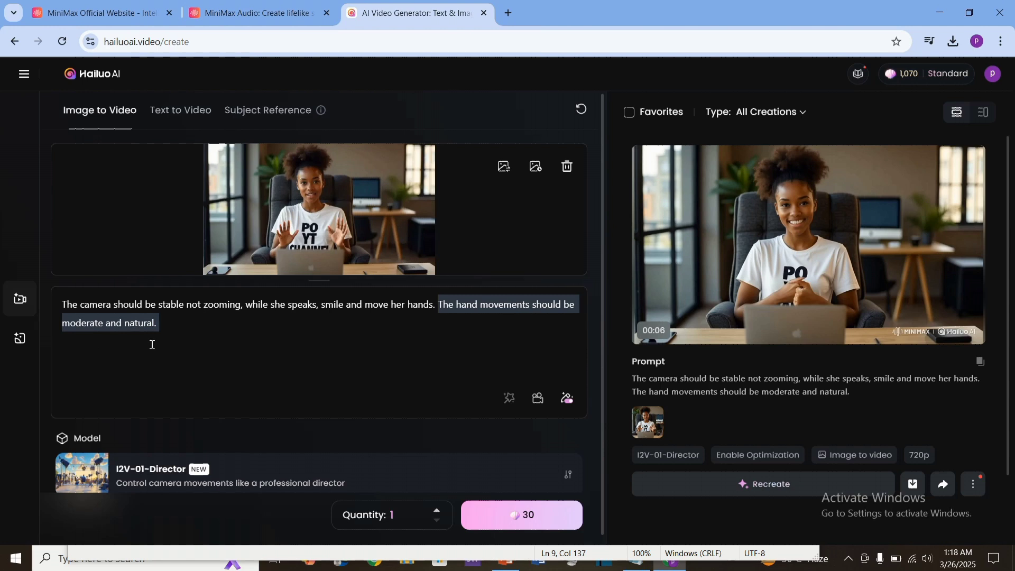
click(261, 304)
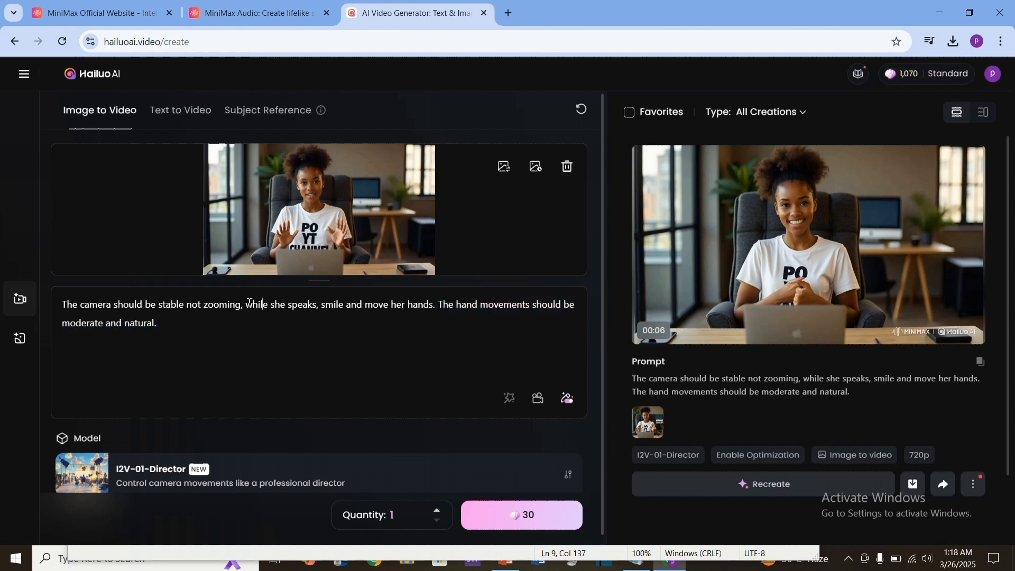
drag(248, 303, 376, 321)
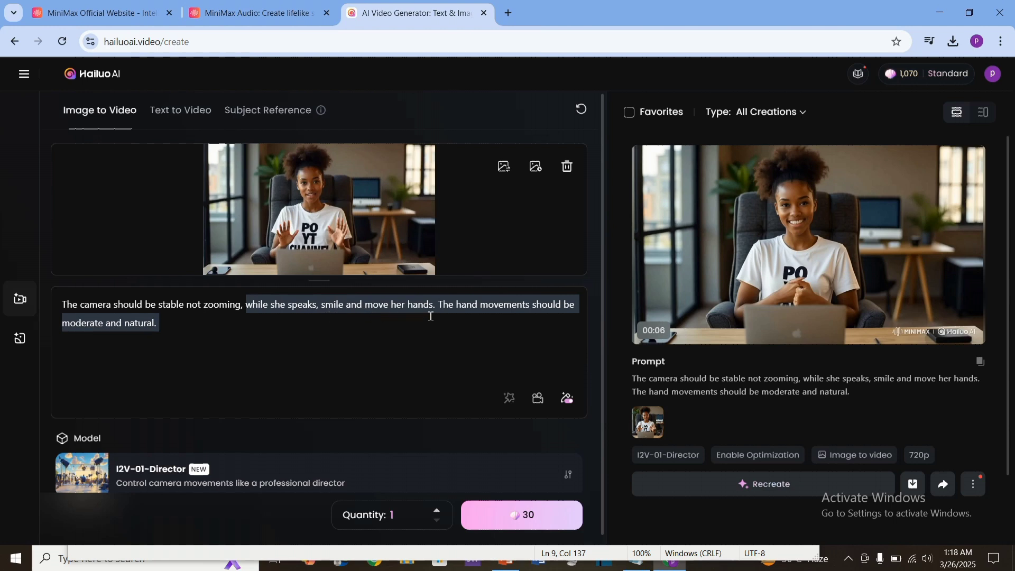
click(399, 333)
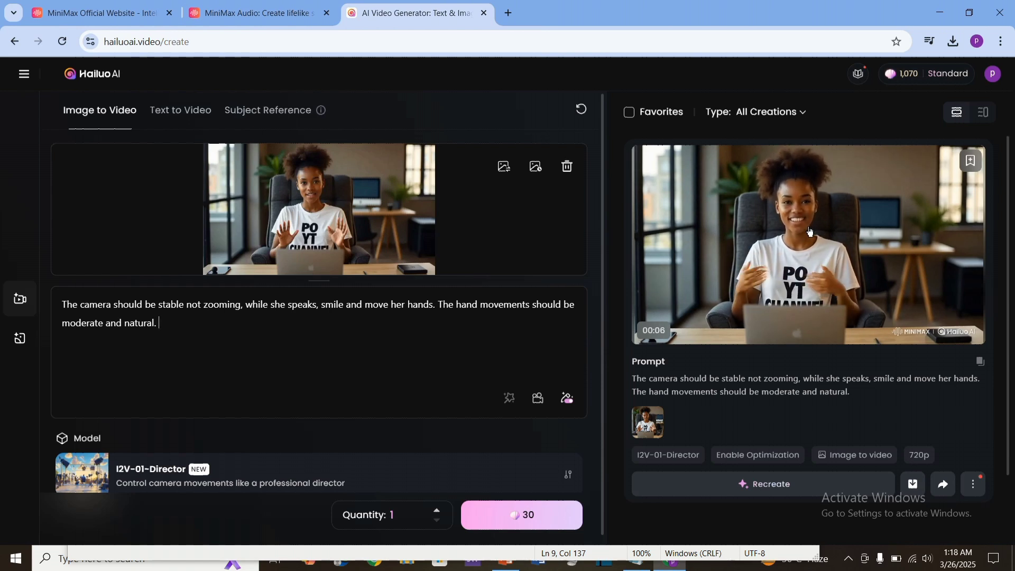
Step: Download the generated video without watermark
right_click(792, 207)
mouse_move(840, 257)
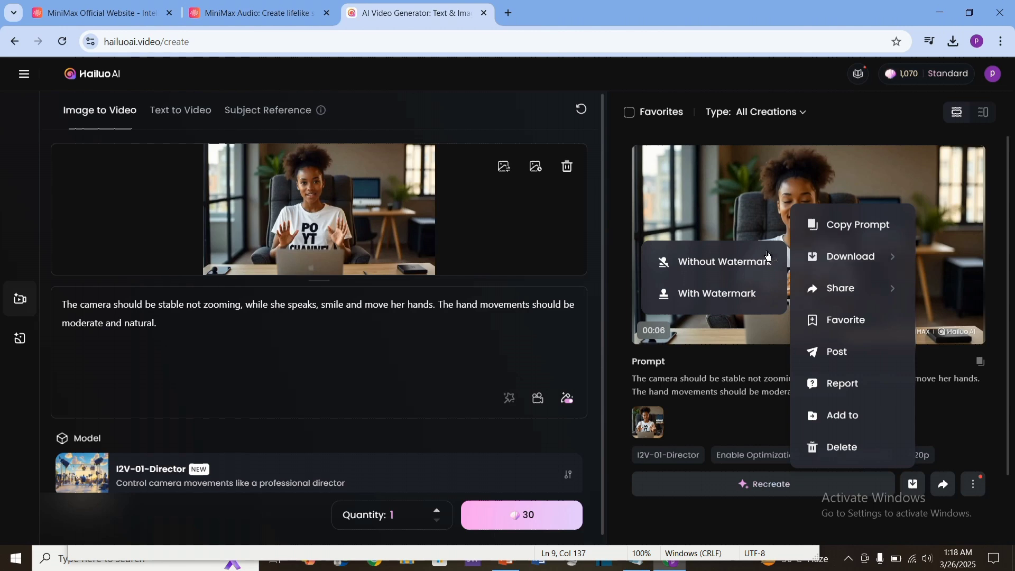
click(710, 267)
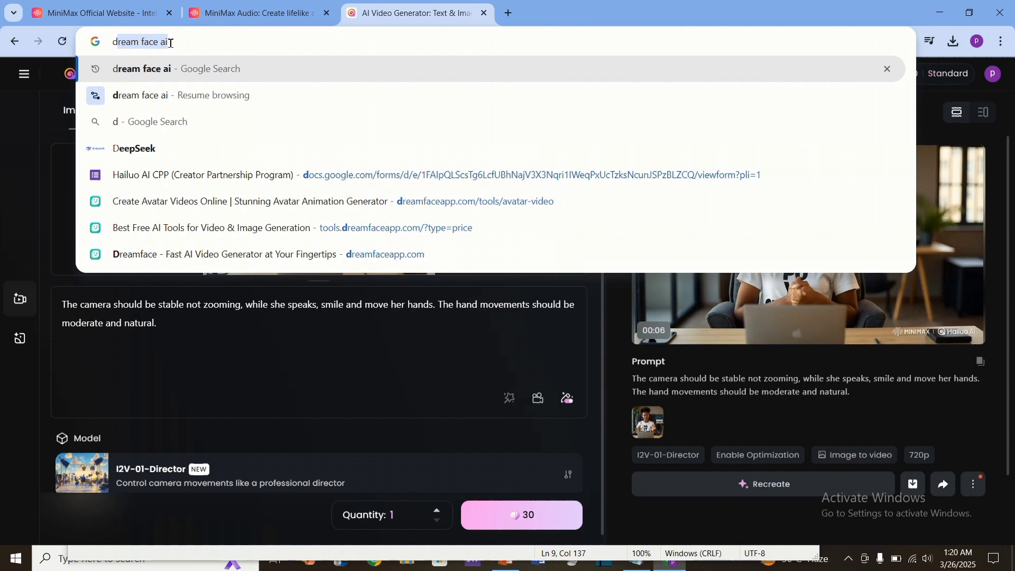
click(173, 64)
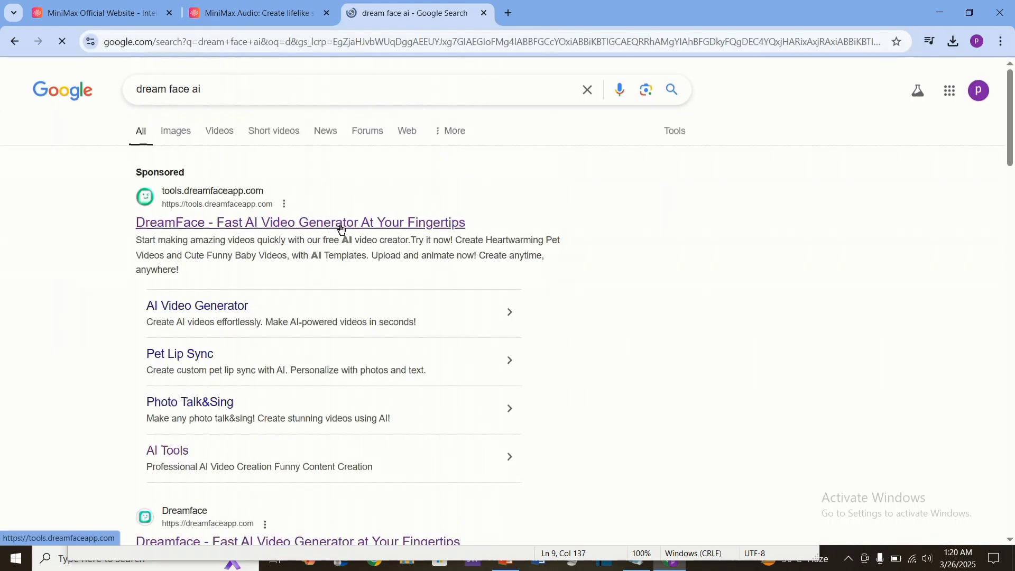
click(417, 224)
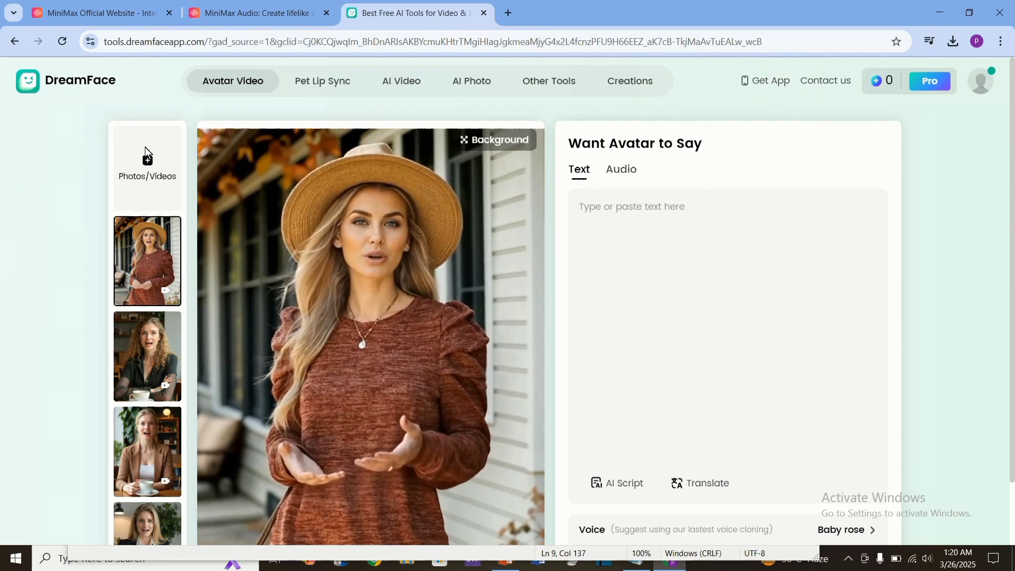
click(147, 158)
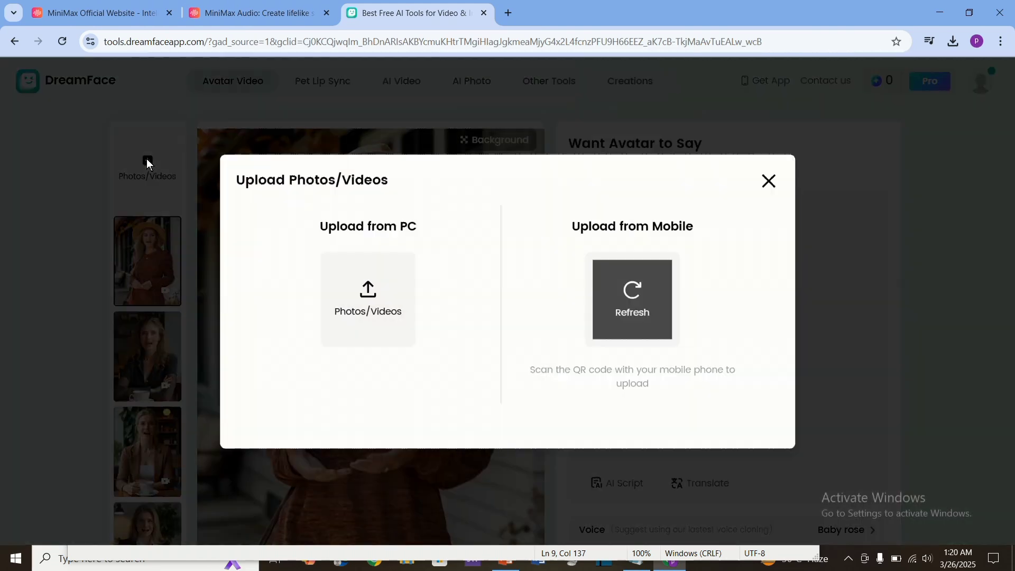
click(373, 290)
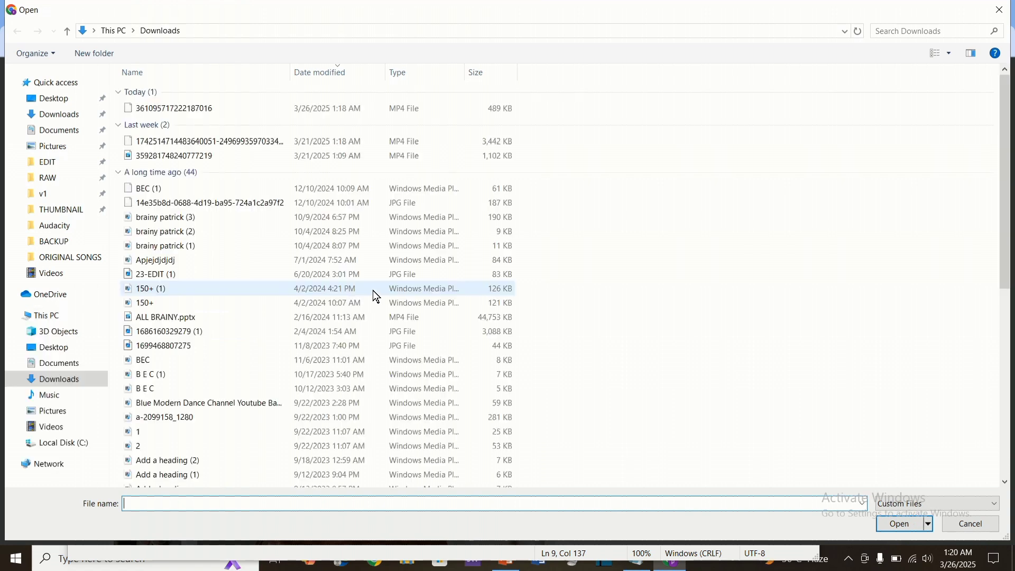
click(73, 117)
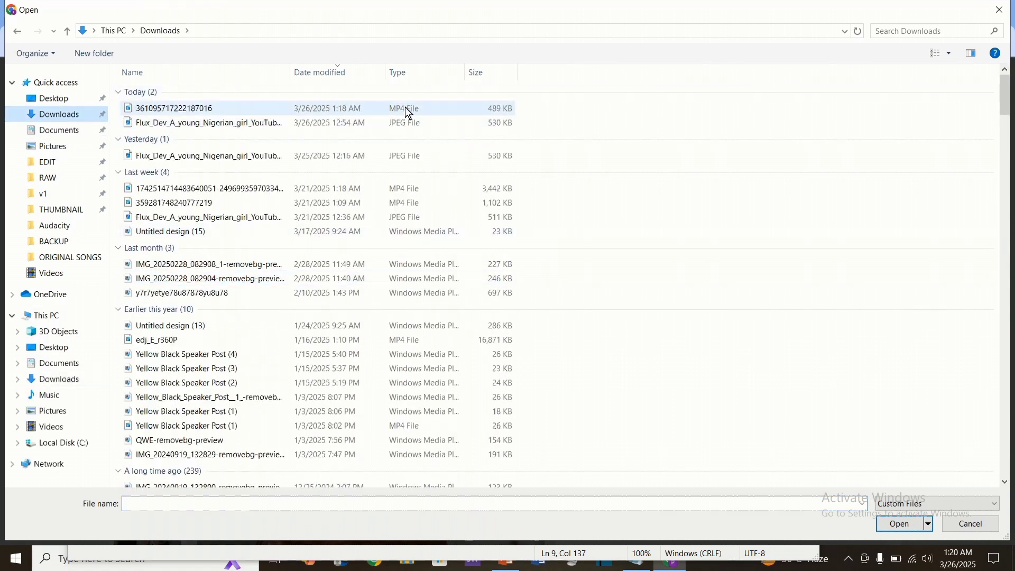
click(392, 114)
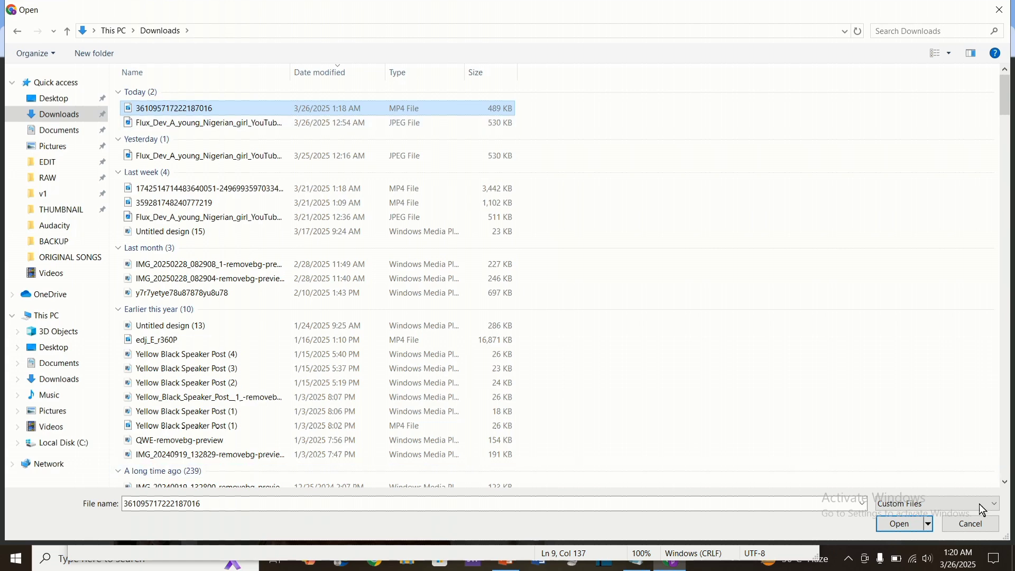
click(903, 523)
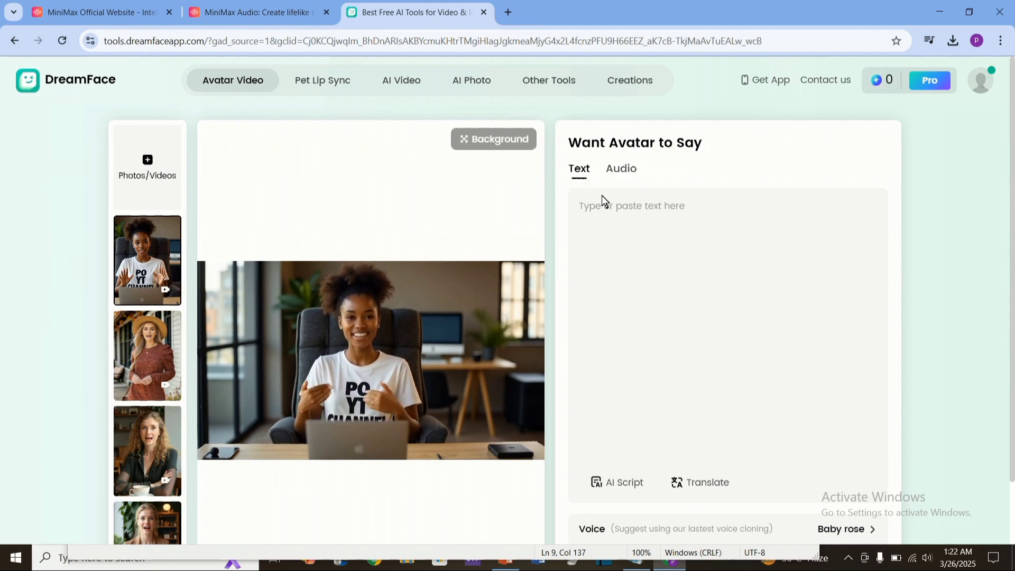
click(709, 297)
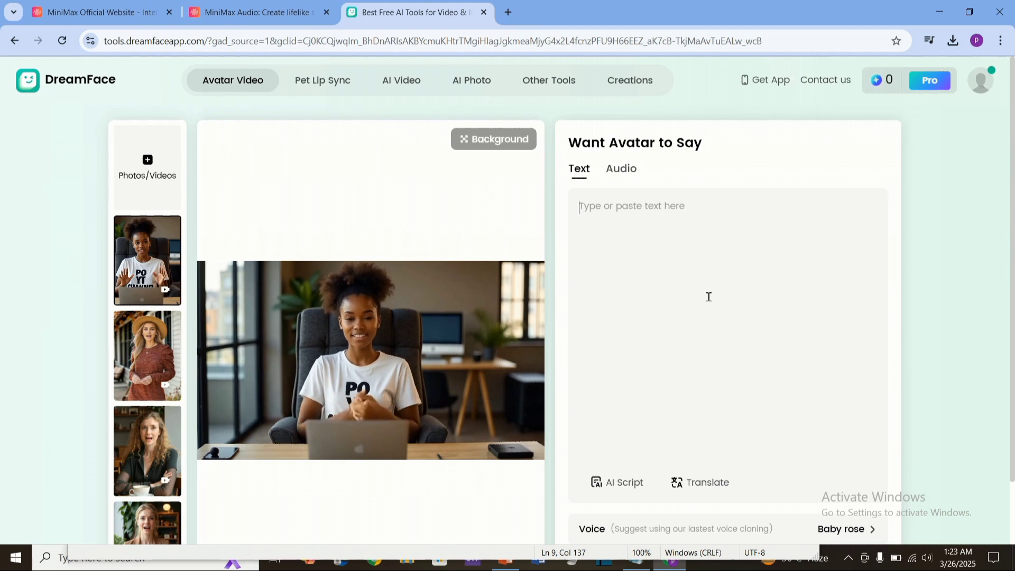
click(625, 170)
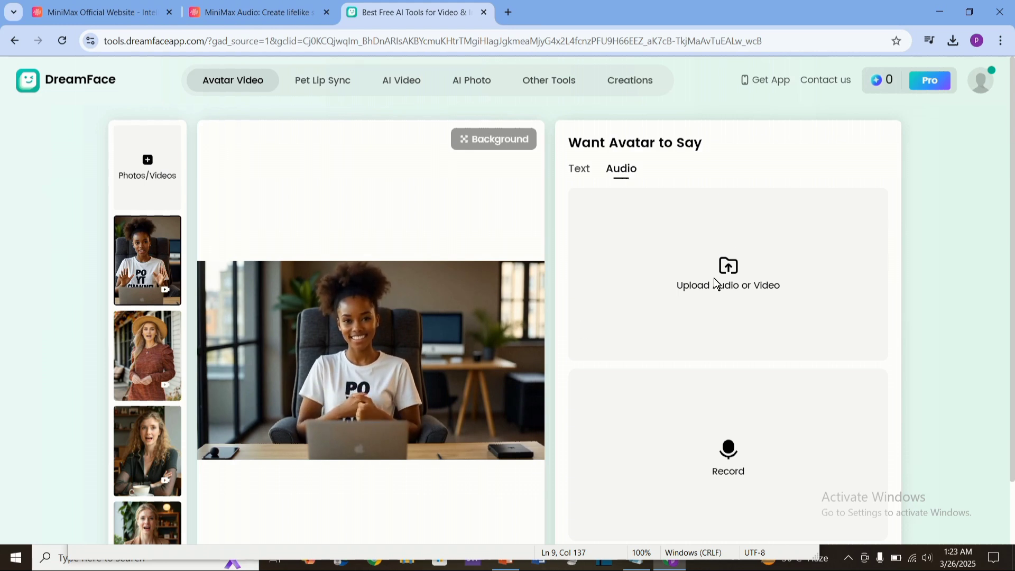
scroll(732, 267, down, 2)
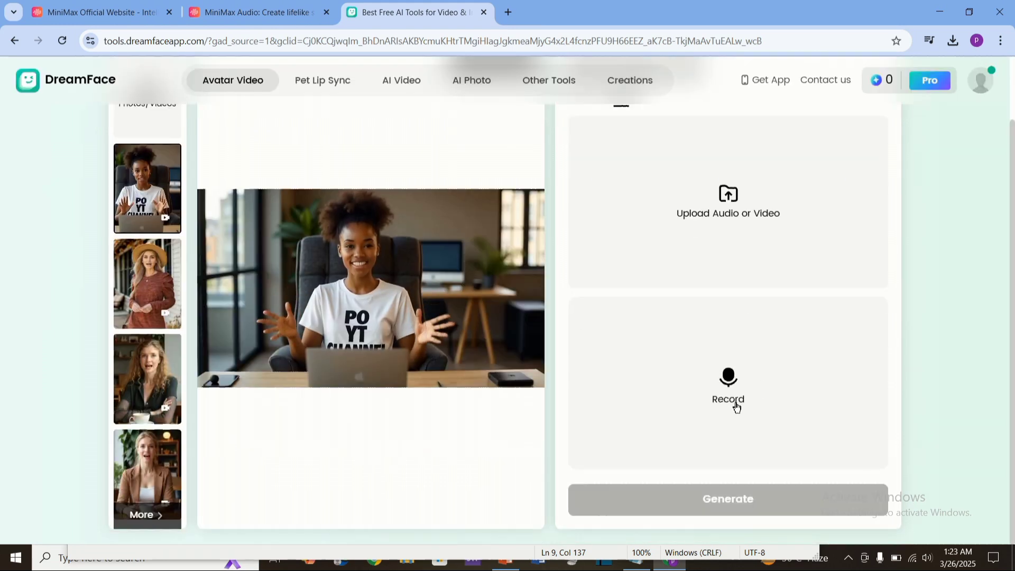
scroll(734, 296, up, 2)
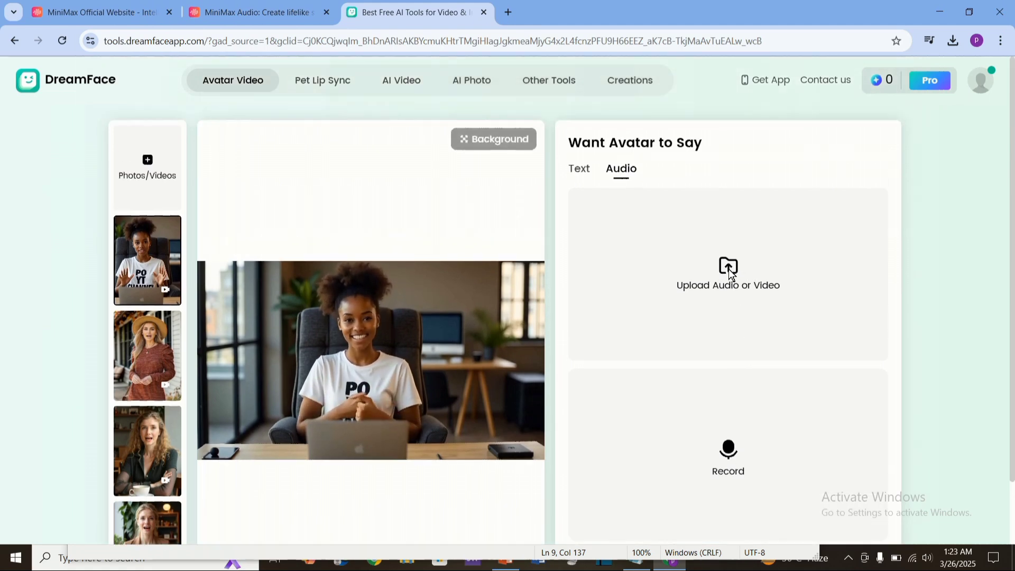
click(728, 268)
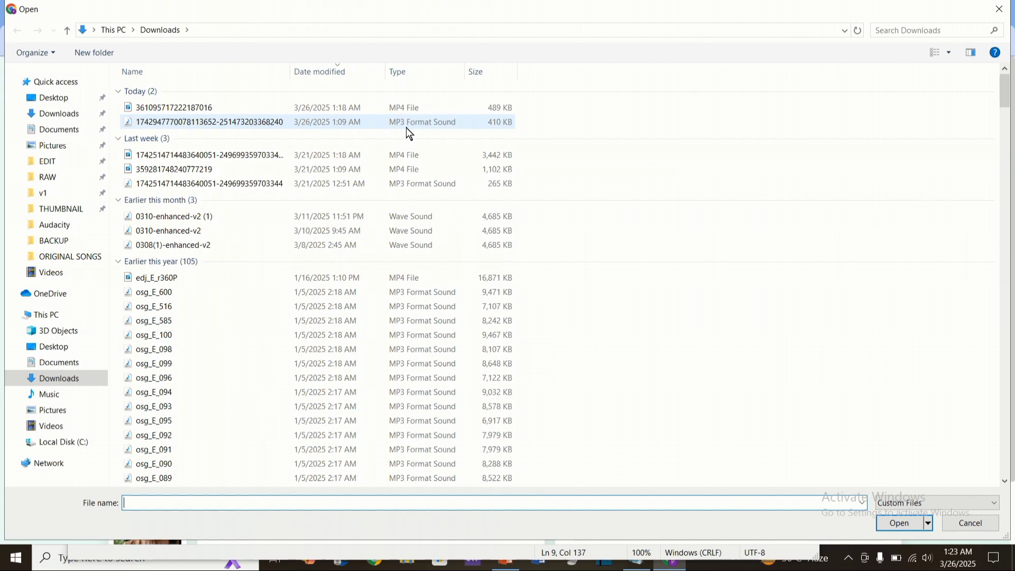
click(381, 122)
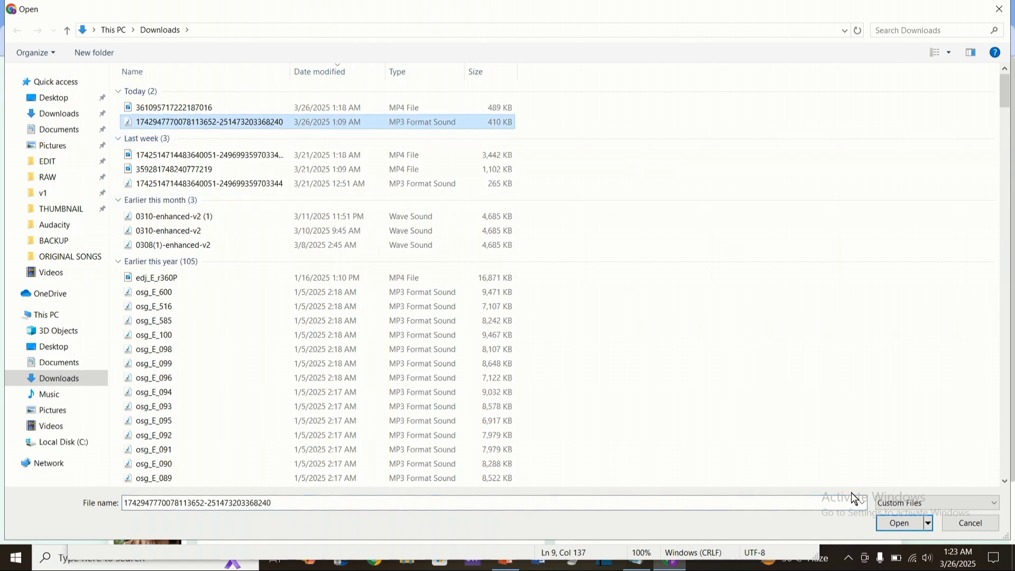
click(900, 524)
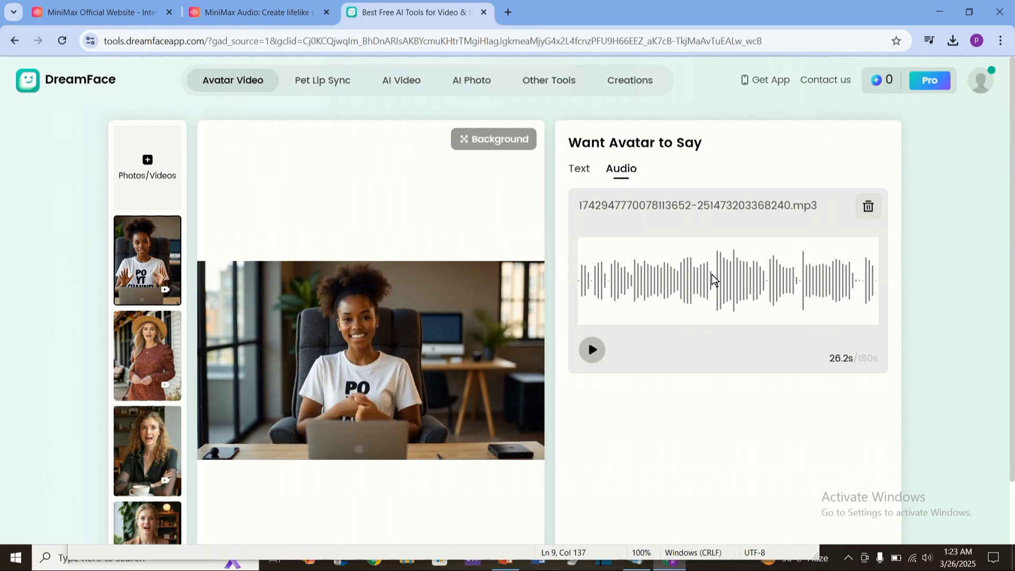
Step: Generate the DreamFace avatar video
scroll(625, 344, down, 2)
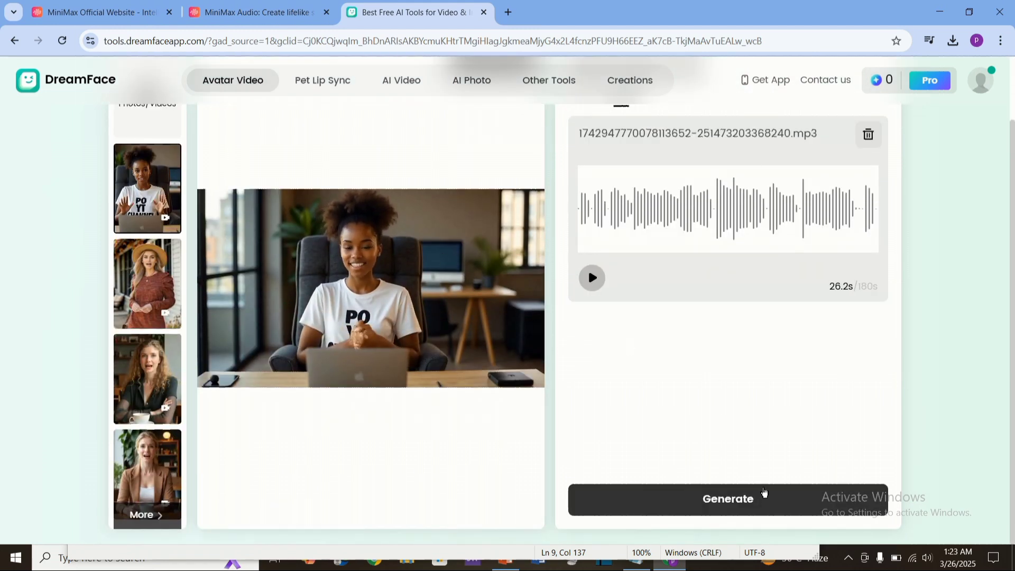
click(752, 499)
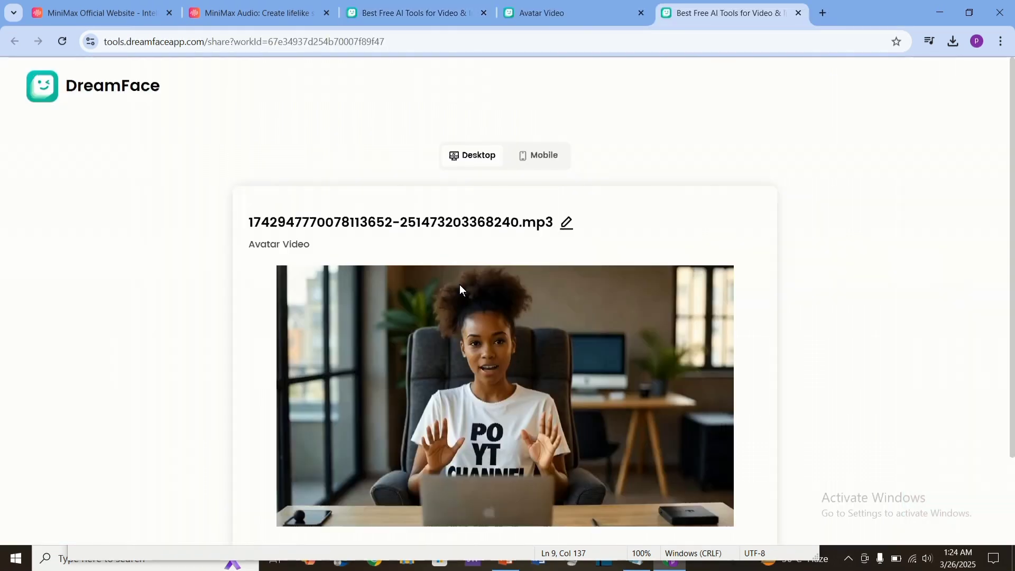
scroll(458, 284, down, 1)
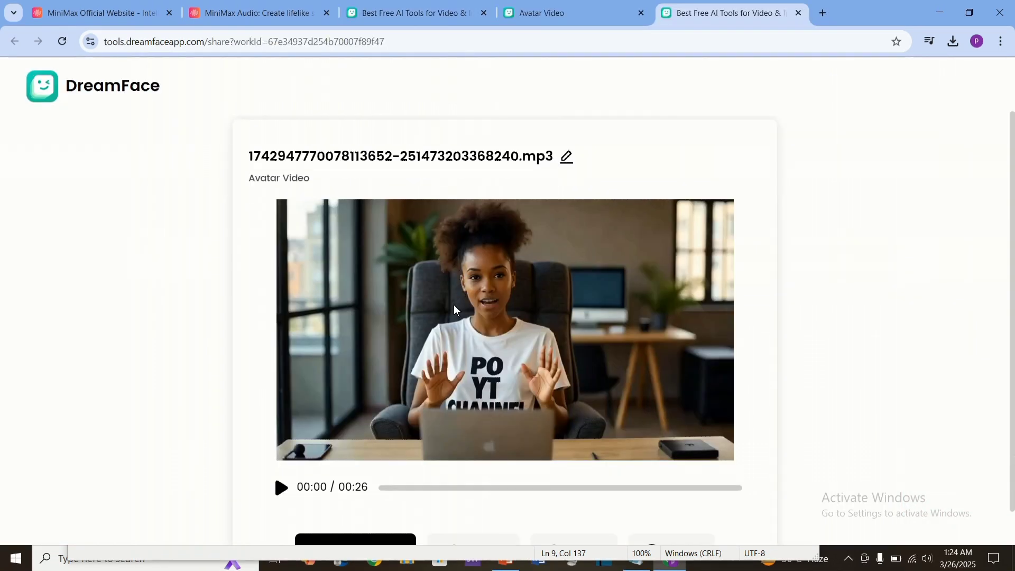
Step: Preview the lip-synced avatar video and download it from DreamFace
click(282, 486)
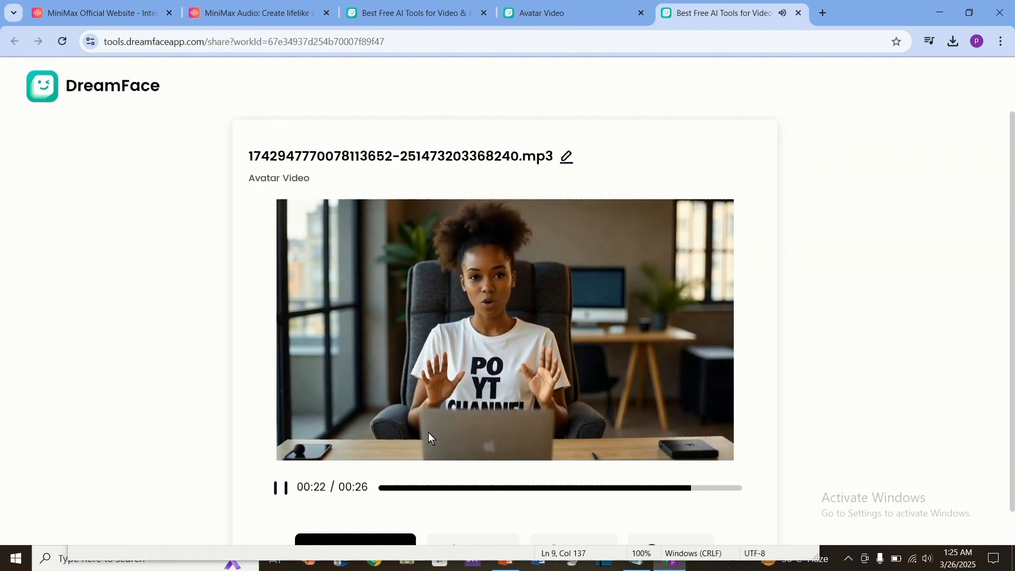
click(282, 489)
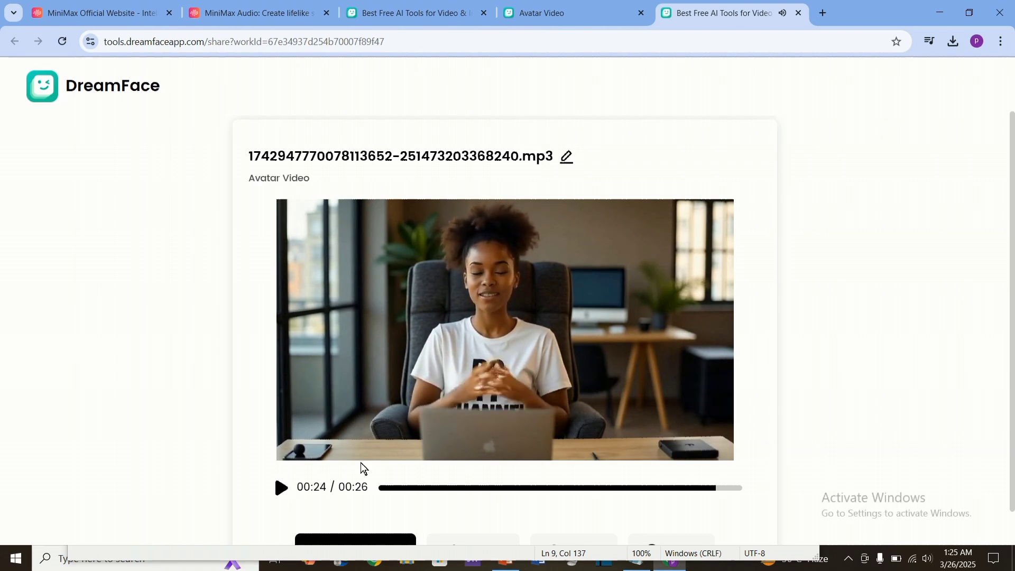
scroll(538, 400, down, 1)
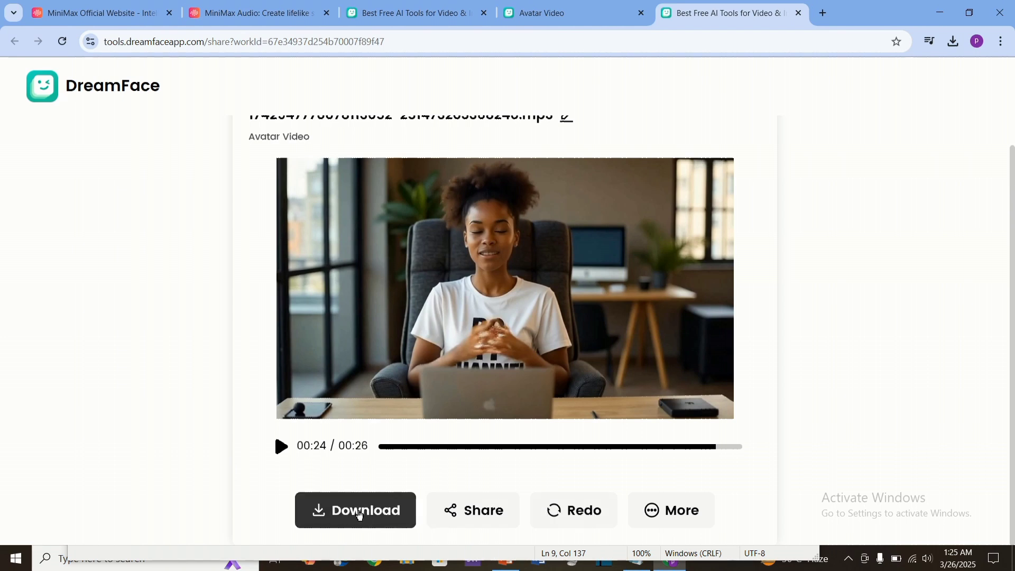
click(378, 516)
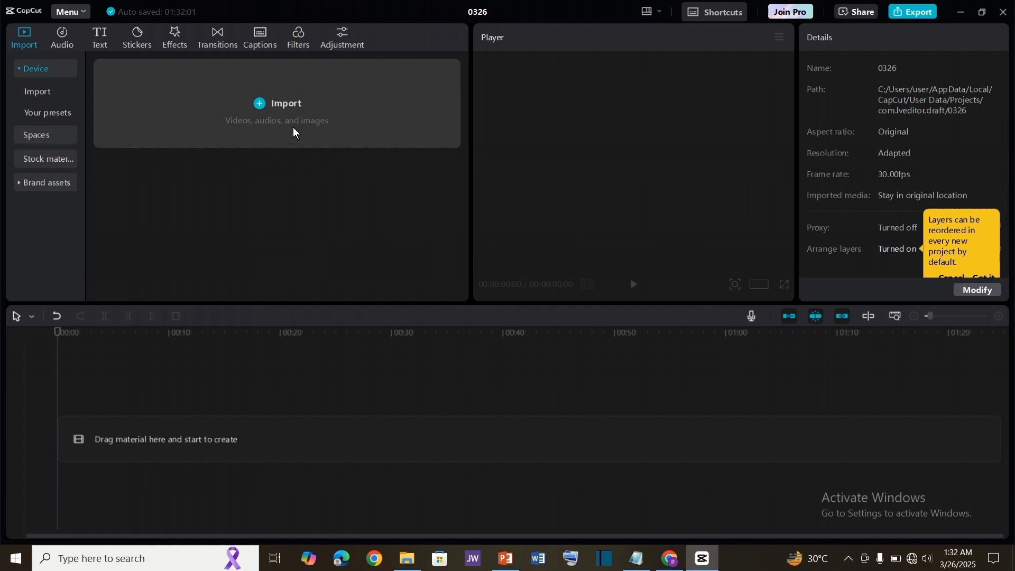
click(286, 108)
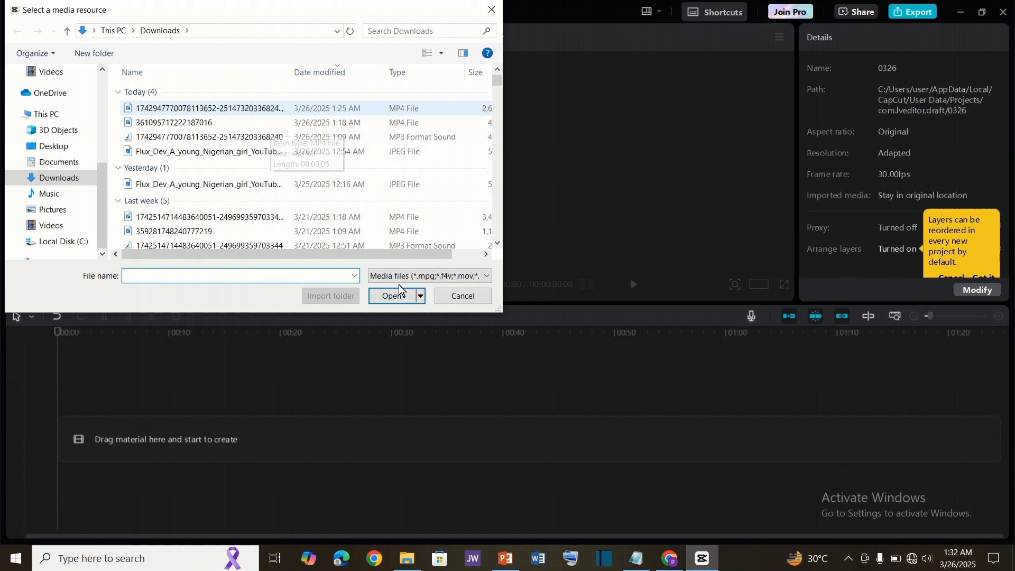
click(390, 299)
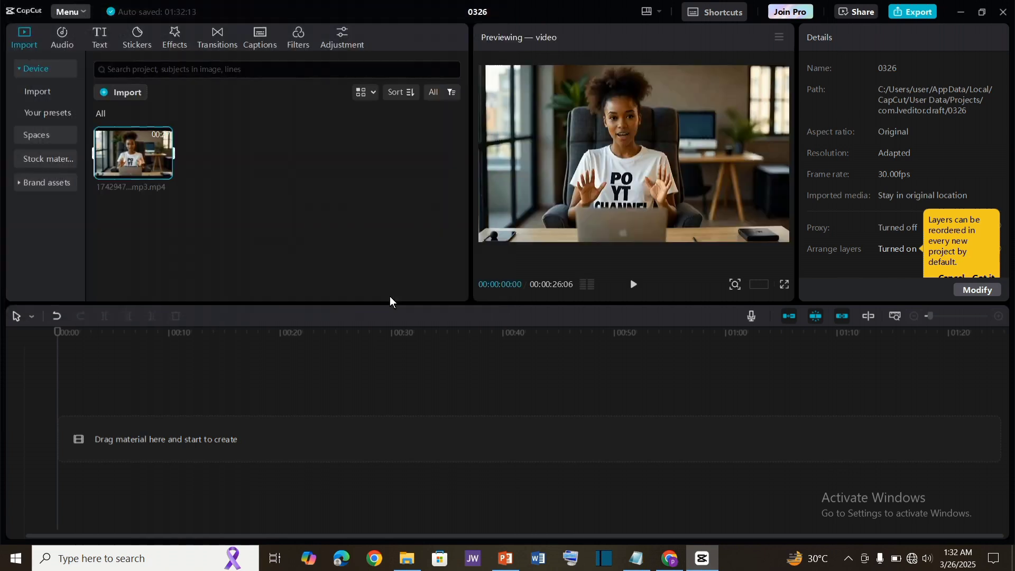
drag(123, 149, 106, 437)
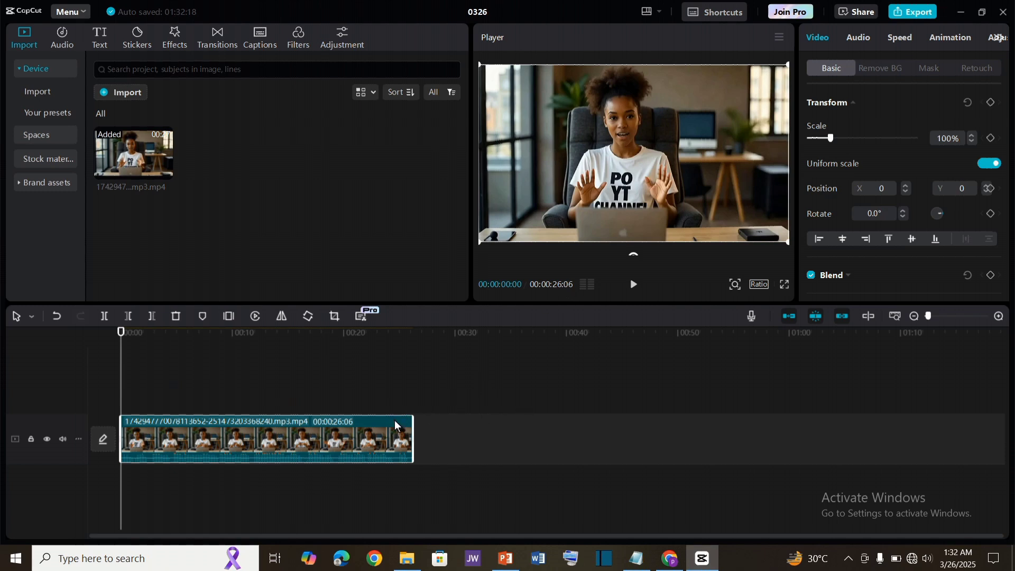
Step: Open the export settings for the project video
click(456, 442)
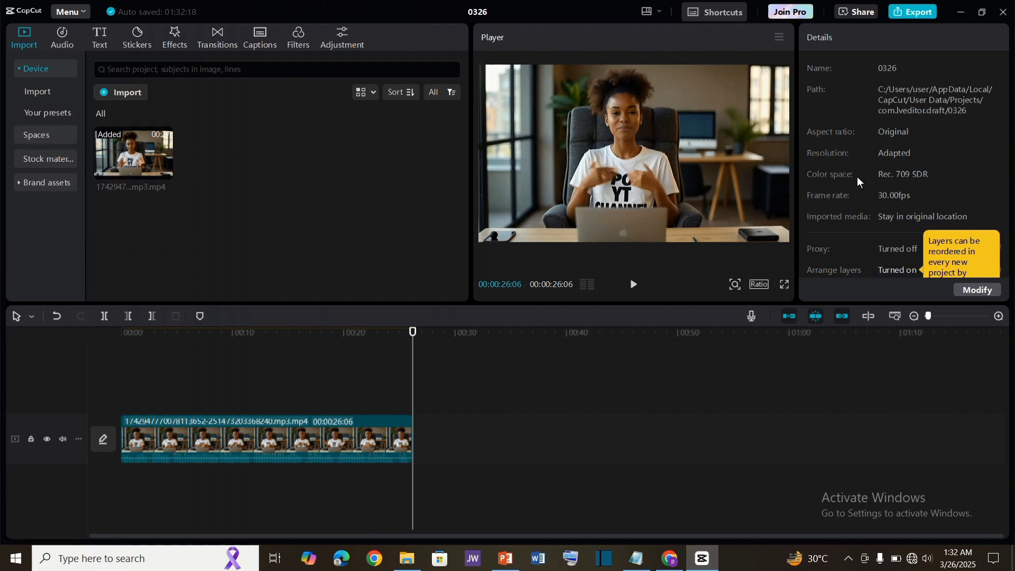
click(913, 13)
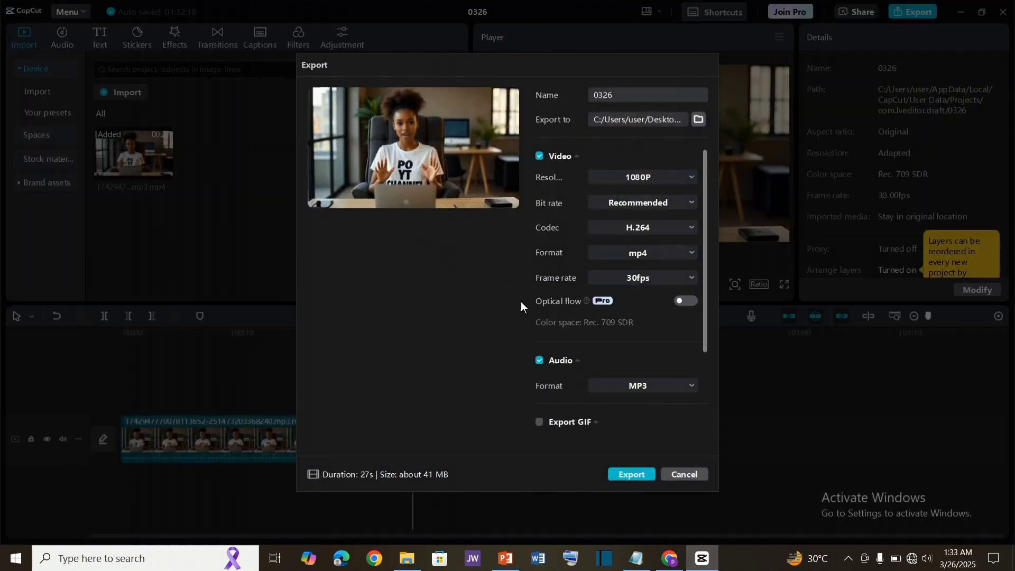